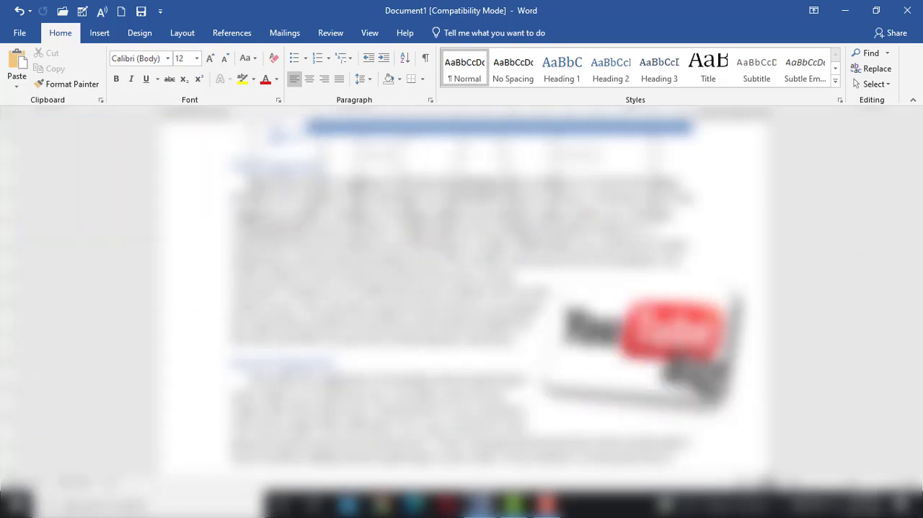
pyautogui.scroll(3, 446, 252)
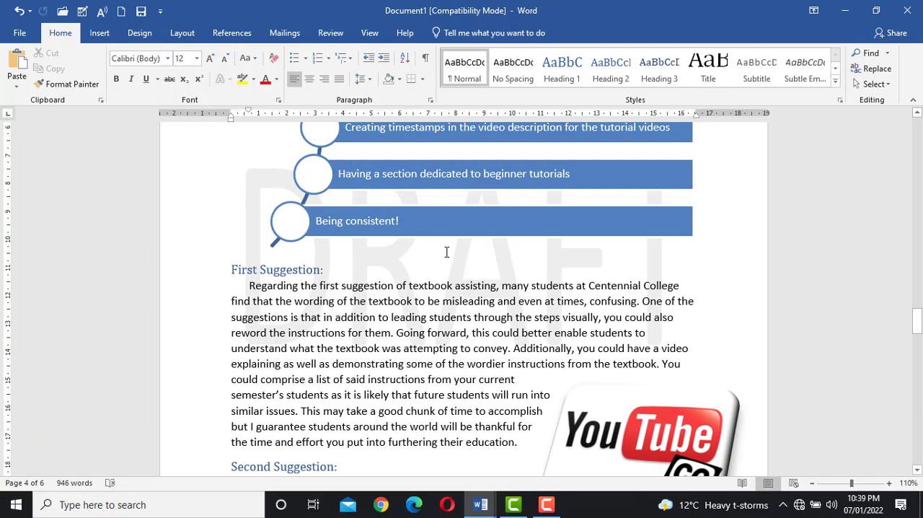
pyautogui.scroll(-8, 446, 251)
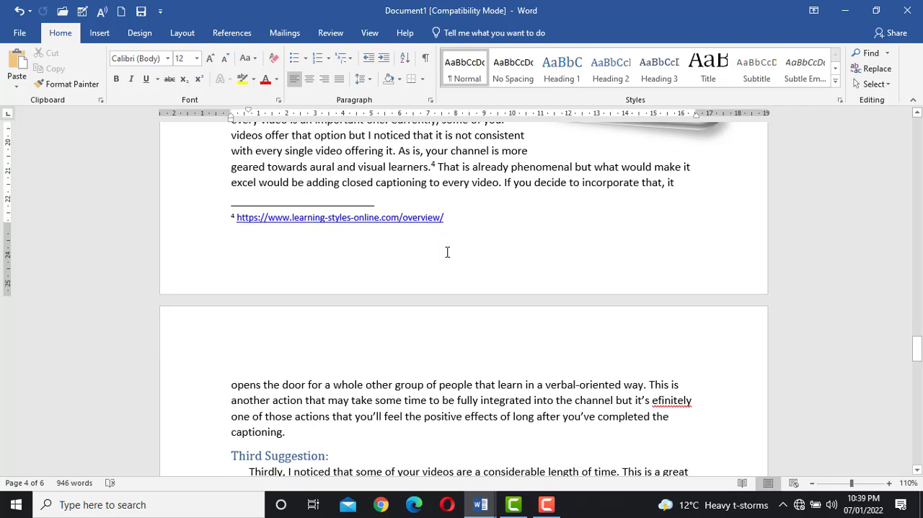
pyautogui.scroll(-7, 447, 251)
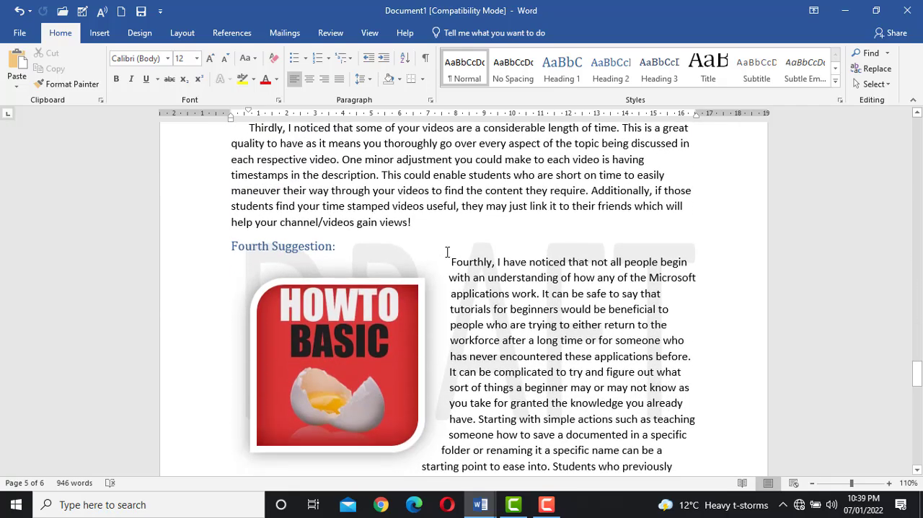
pyautogui.scroll(3, 452, 252)
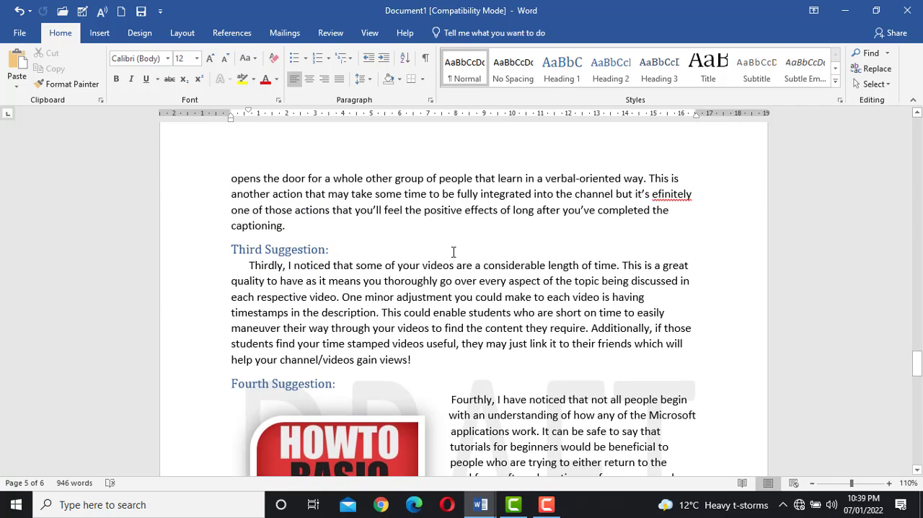
pyautogui.scroll(3, 454, 254)
pyautogui.scroll(2, 454, 258)
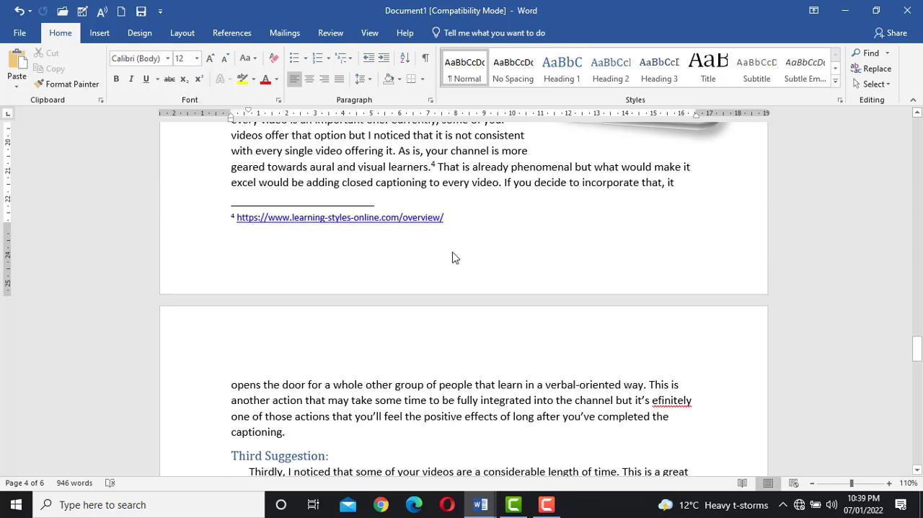
pyautogui.scroll(3, 454, 258)
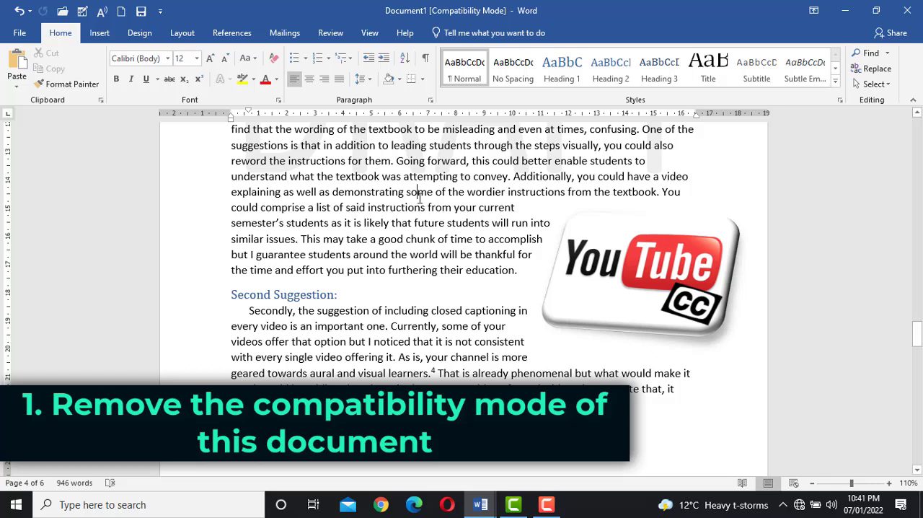
# Step: Convert the document to the newest file format to remove its Compatibility Mode
pyautogui.click(21, 34)
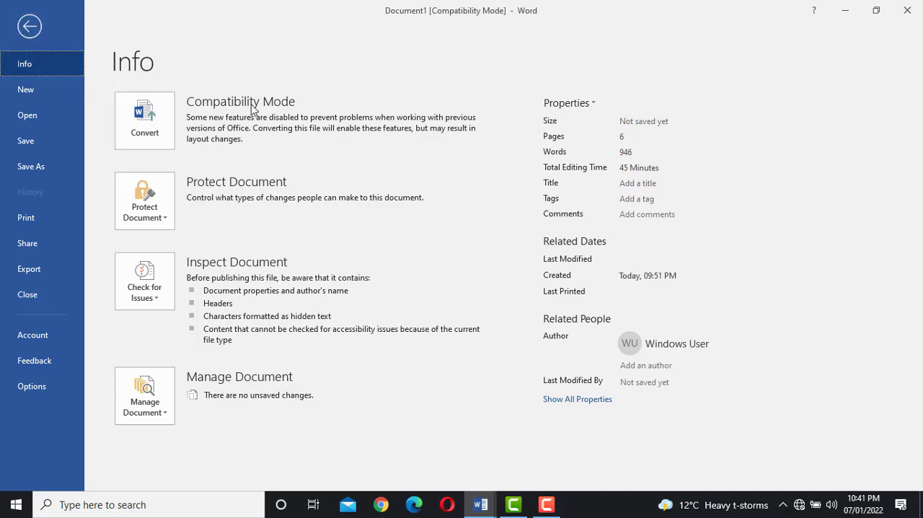
pyautogui.click(142, 130)
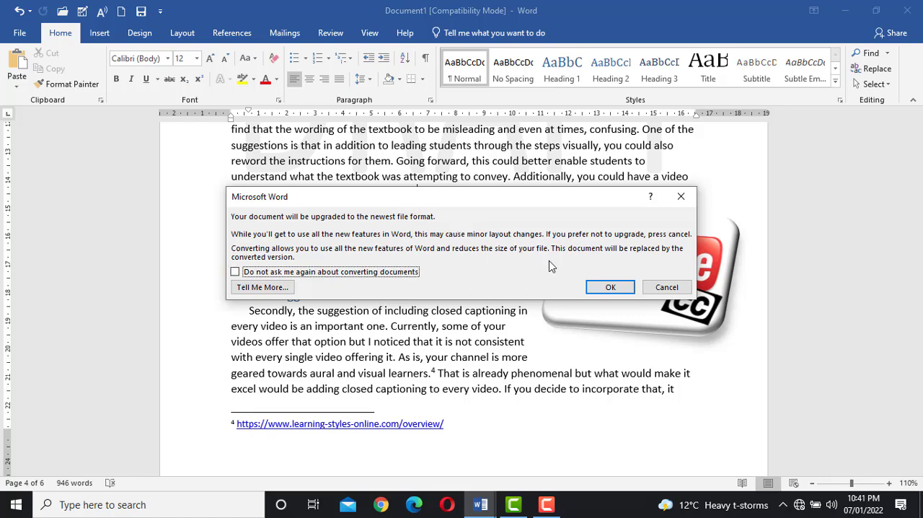
pyautogui.click(610, 287)
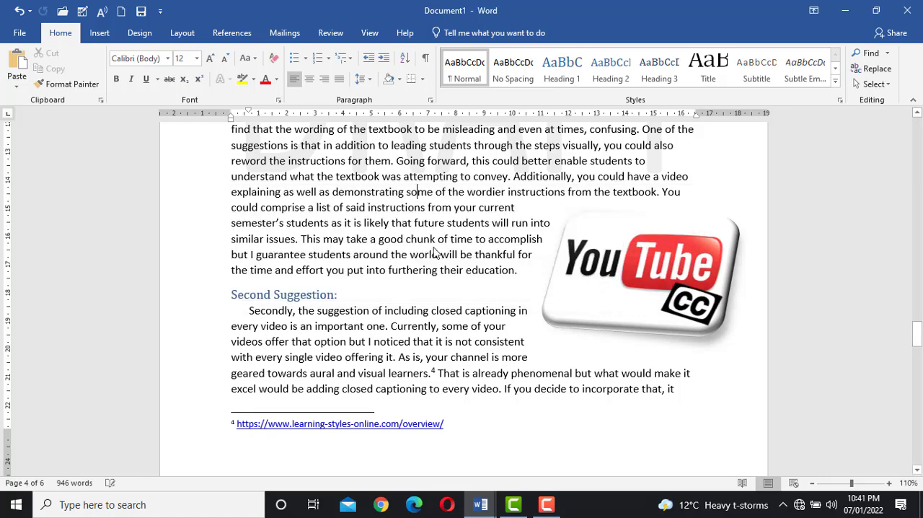
pyautogui.scroll(1, 413, 234)
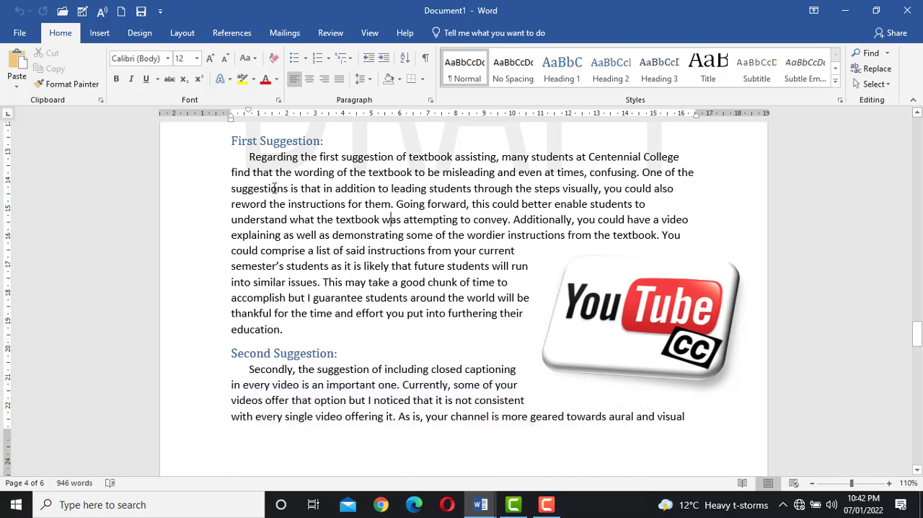
# Step: Start saving a copy of the document and choose the Documents folder as its location
pyautogui.click(20, 33)
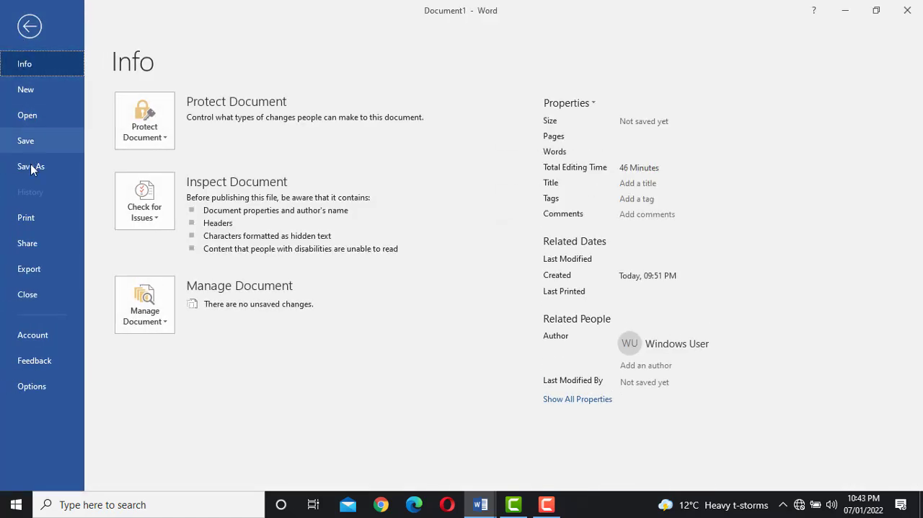
pyautogui.click(31, 168)
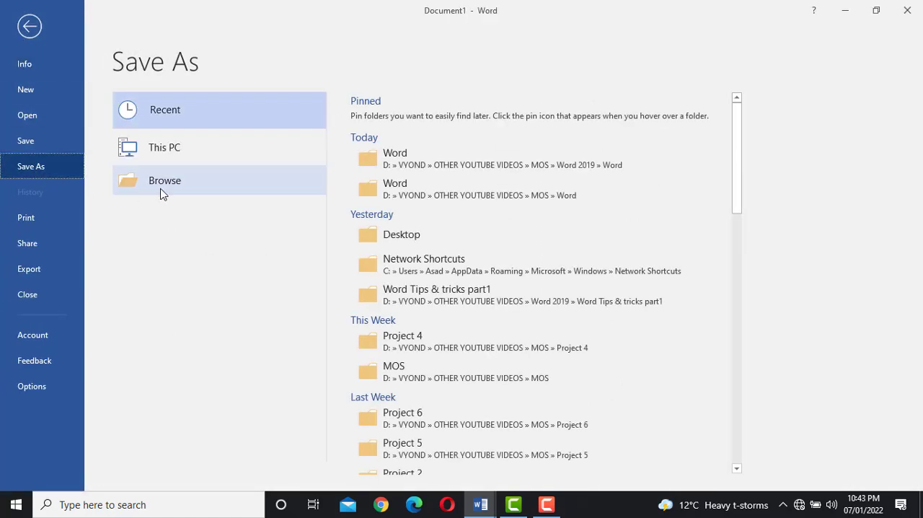
pyautogui.click(185, 188)
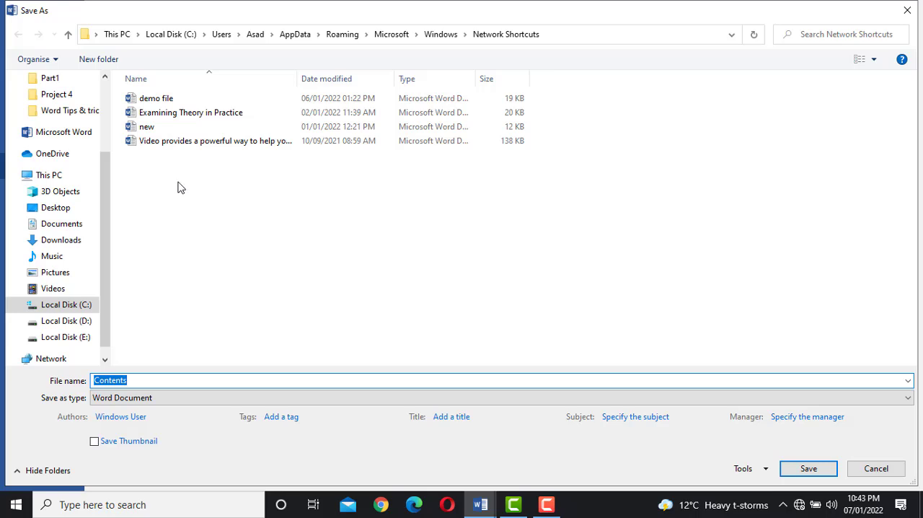
pyautogui.scroll(3, 61, 145)
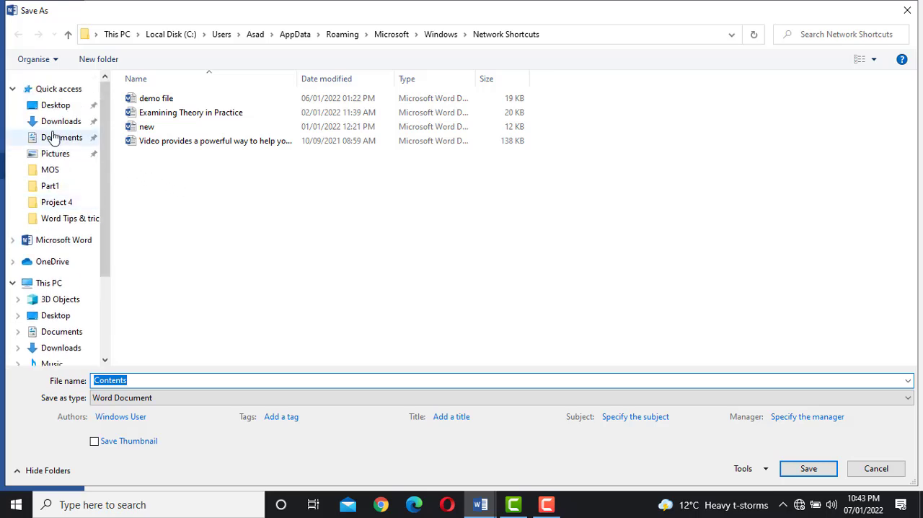
pyautogui.click(58, 141)
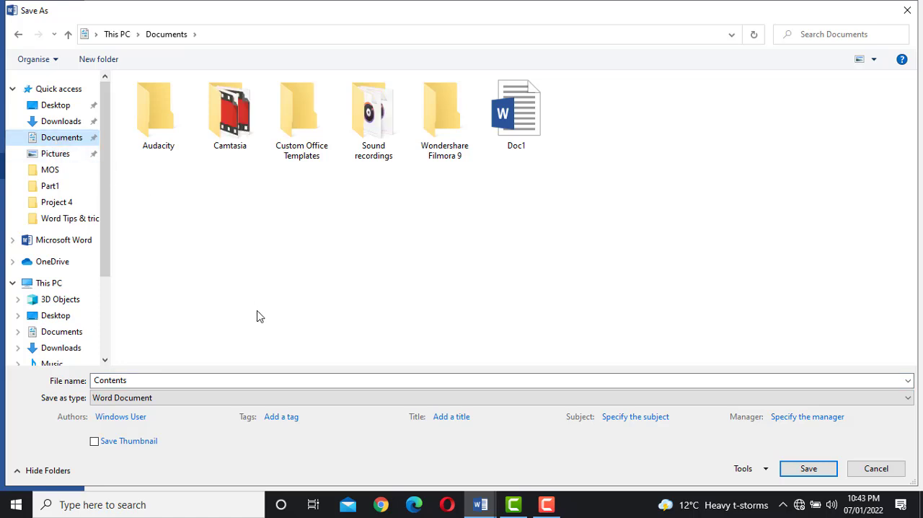
# Step: Name the file Outline for Proposal and save it in the Plain Text format
pyautogui.doubleClick(214, 382)
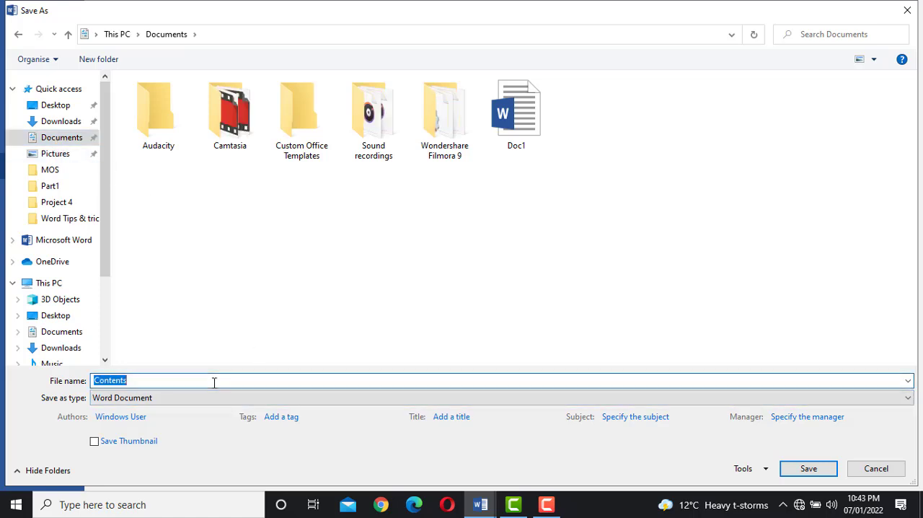
pyautogui.write('Outline for Proposal')
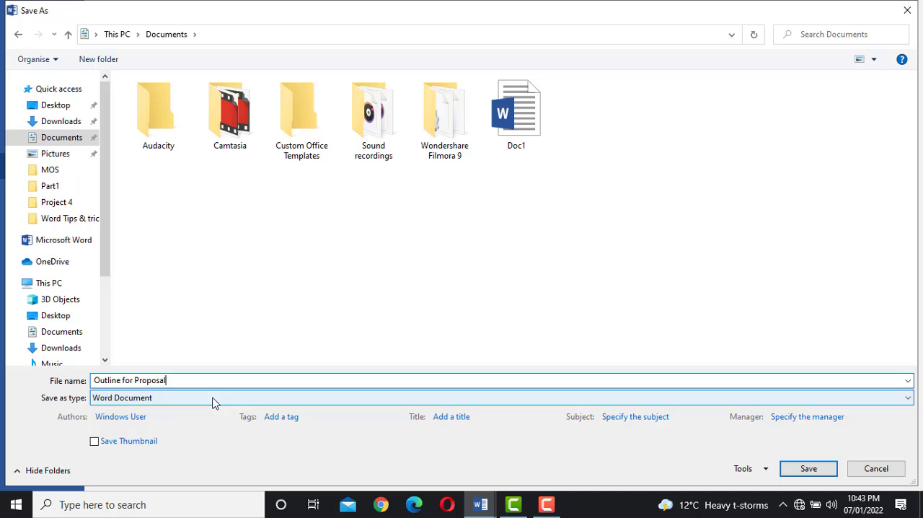
pyautogui.click(213, 398)
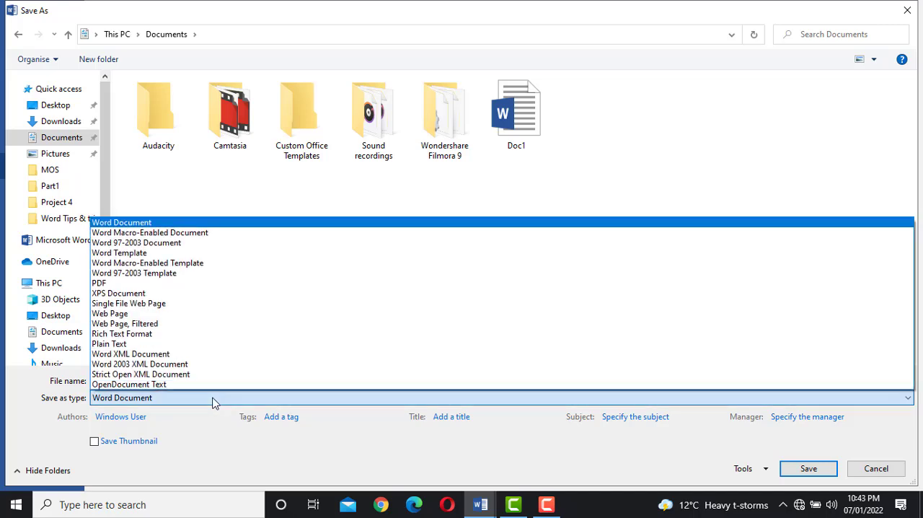
pyautogui.click(191, 344)
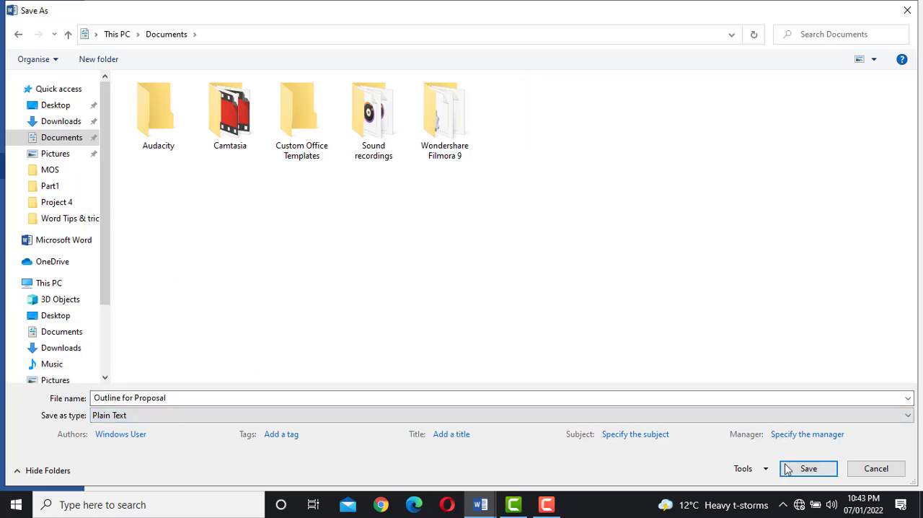
pyautogui.click(805, 470)
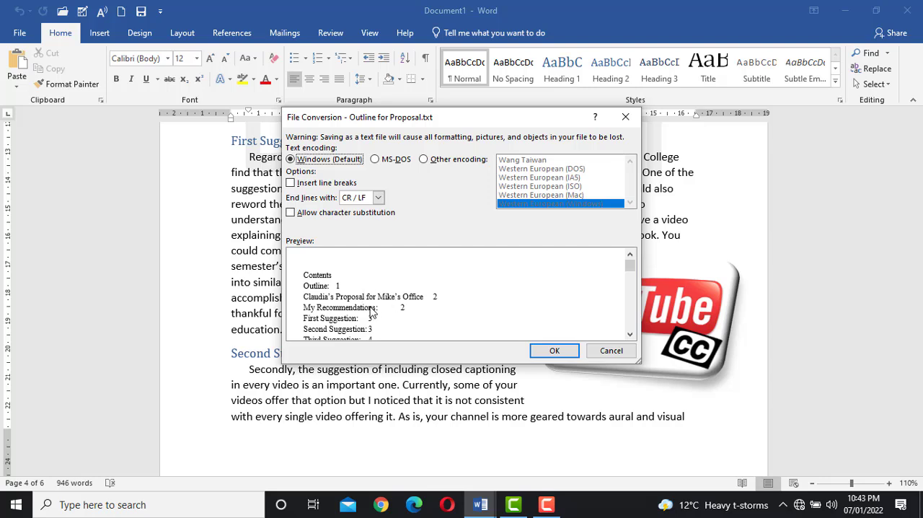
# Step: Review the plain-text preview of the file conversion and accept it with Windows (Default) encoding
pyautogui.click(629, 335)
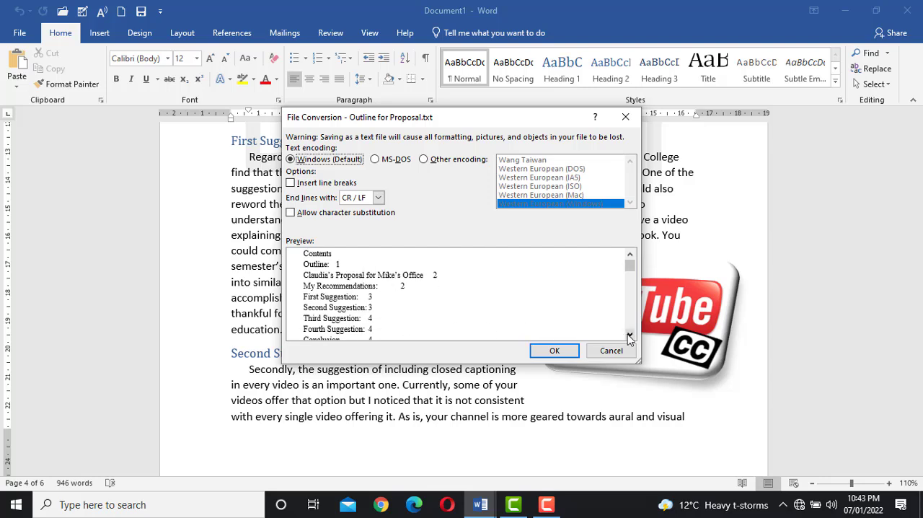
pyautogui.click(630, 334)
pyautogui.click(629, 335)
pyautogui.click(629, 336)
pyautogui.click(629, 336)
pyautogui.click(630, 336)
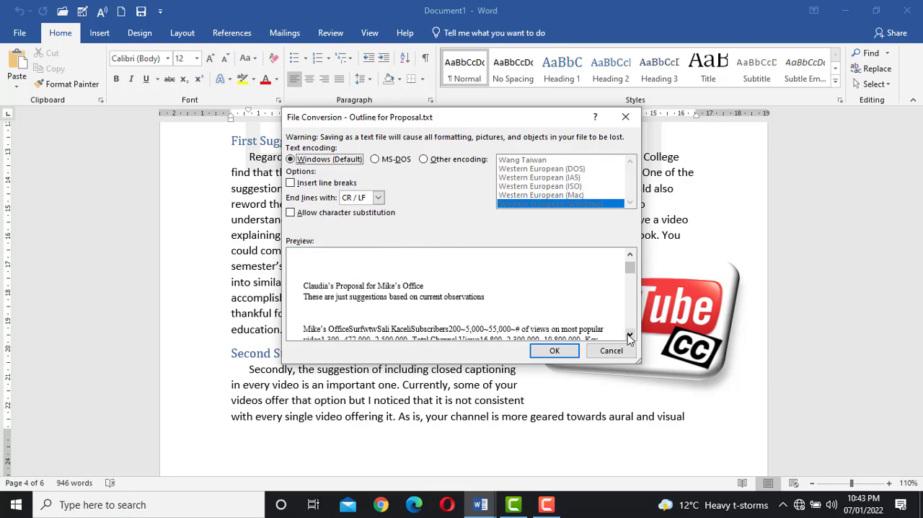
pyautogui.click(630, 336)
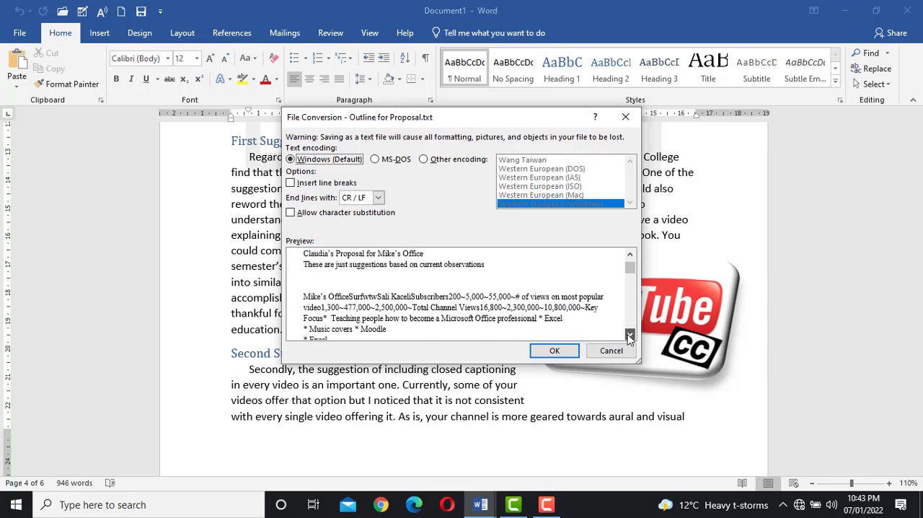
pyautogui.click(554, 351)
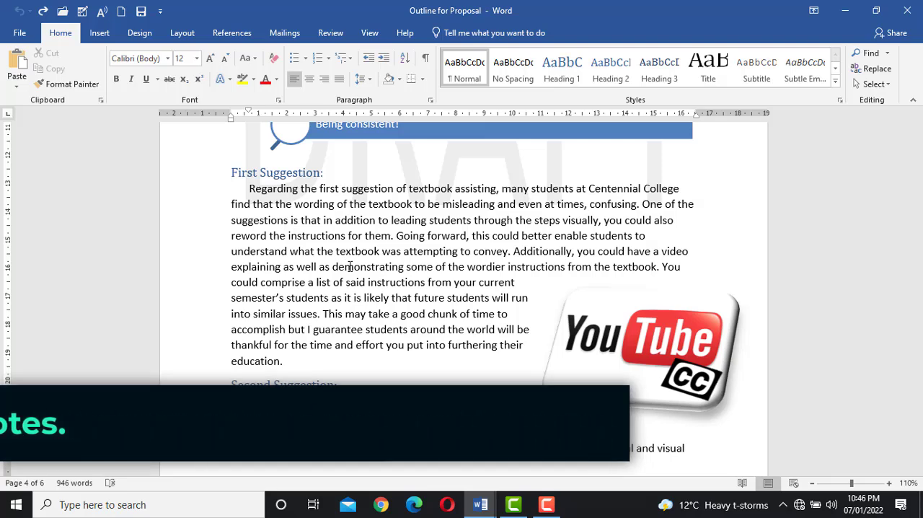
# Step: Examine the footnotes at the ends of the pages throughout the document
pyautogui.scroll(3, 362, 254)
pyautogui.scroll(12, 344, 216)
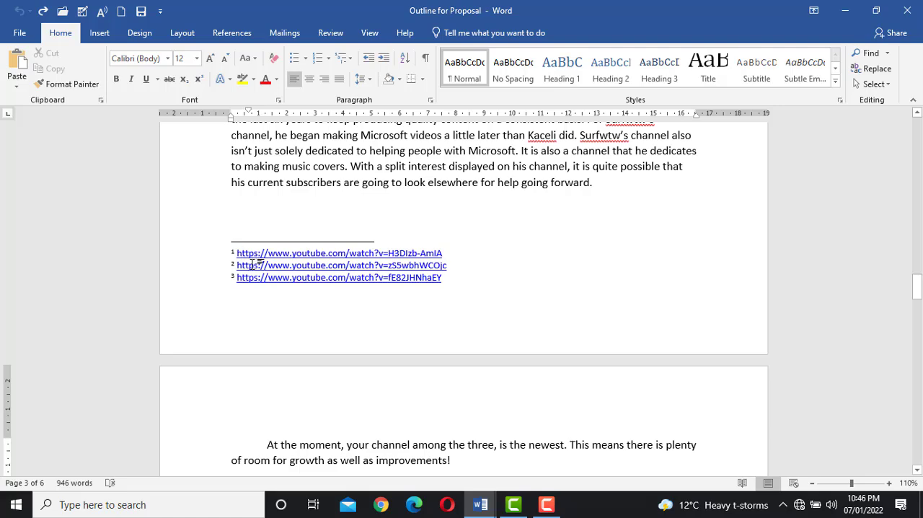
pyautogui.scroll(4, 252, 264)
pyautogui.scroll(-10, 316, 223)
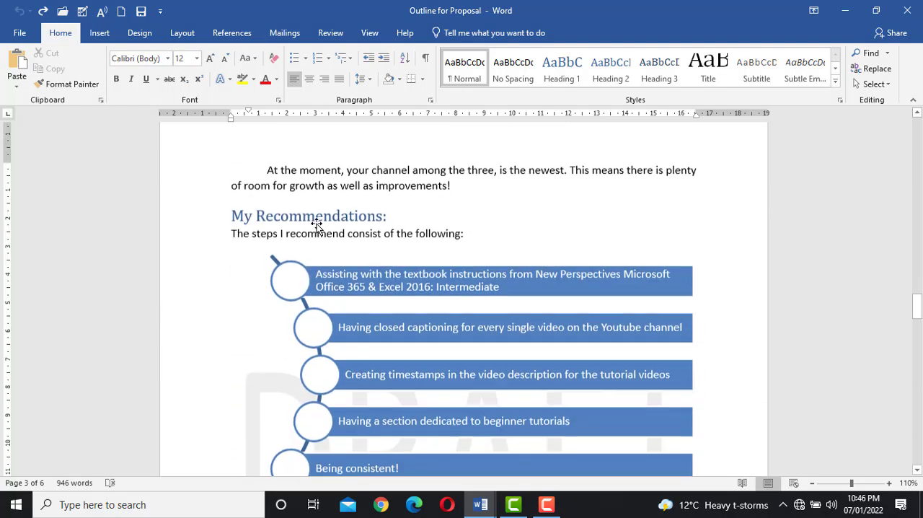
pyautogui.scroll(-15, 316, 223)
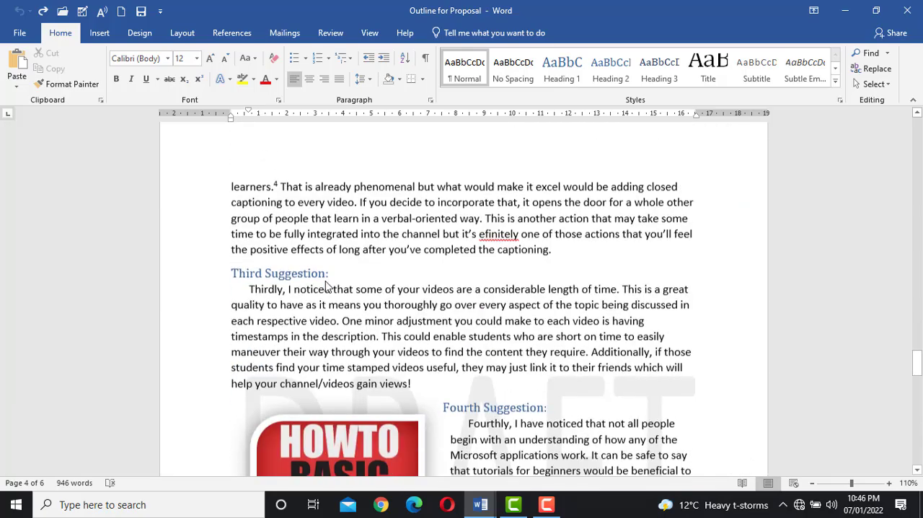
pyautogui.scroll(-10, 326, 286)
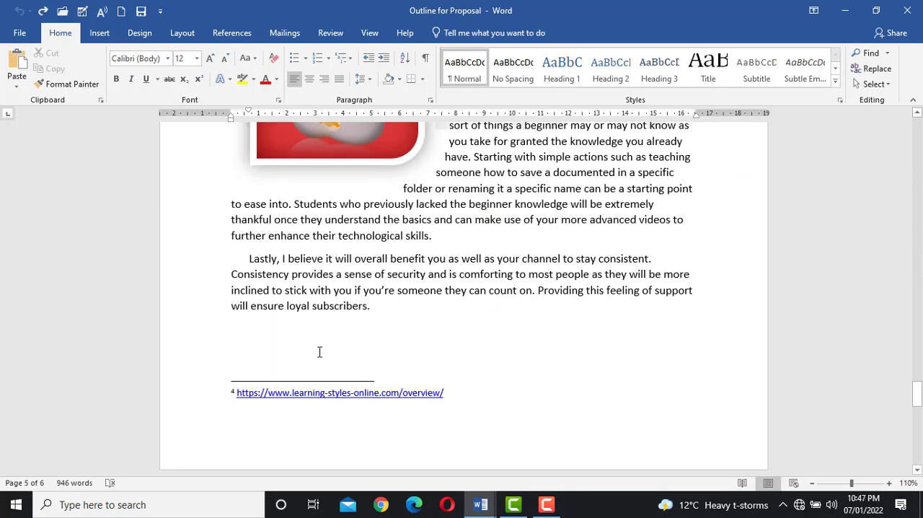
pyautogui.scroll(15, 320, 351)
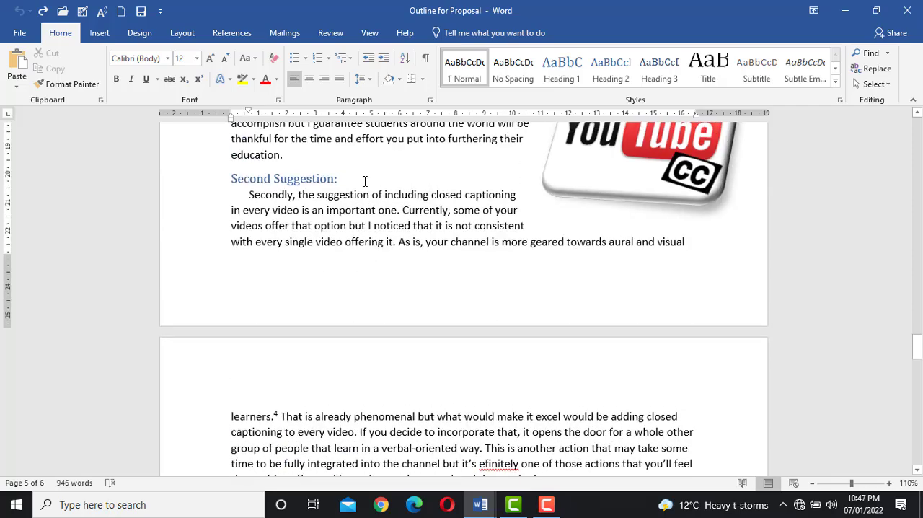
pyautogui.scroll(12, 364, 181)
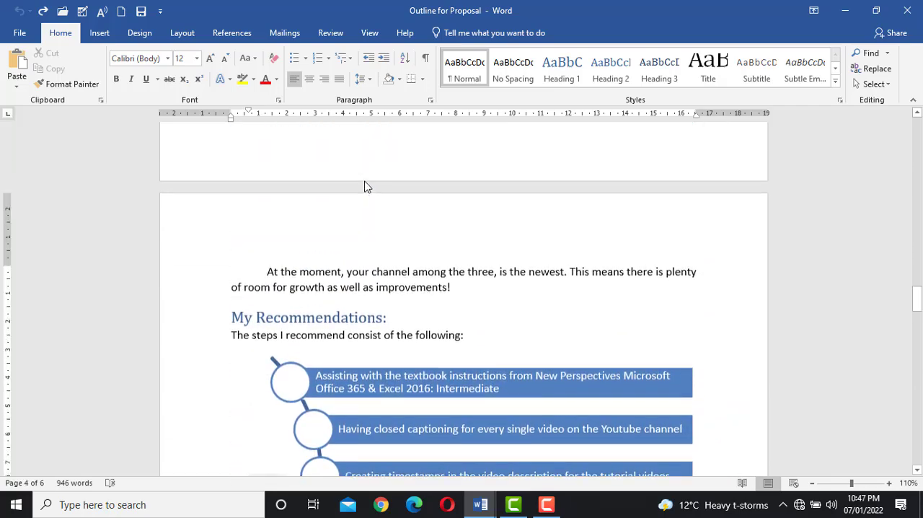
pyautogui.scroll(8, 365, 187)
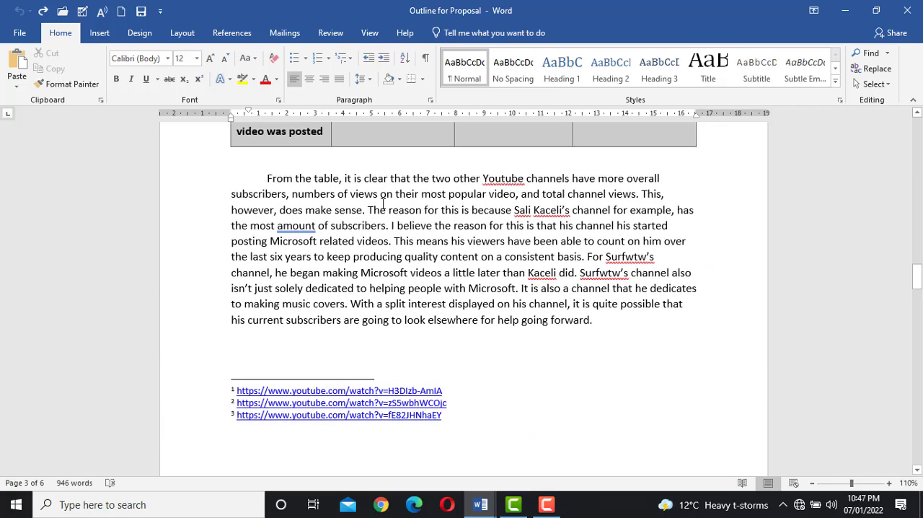
# Step: Convert all footnotes in the document to endnotes
pyautogui.click(379, 202)
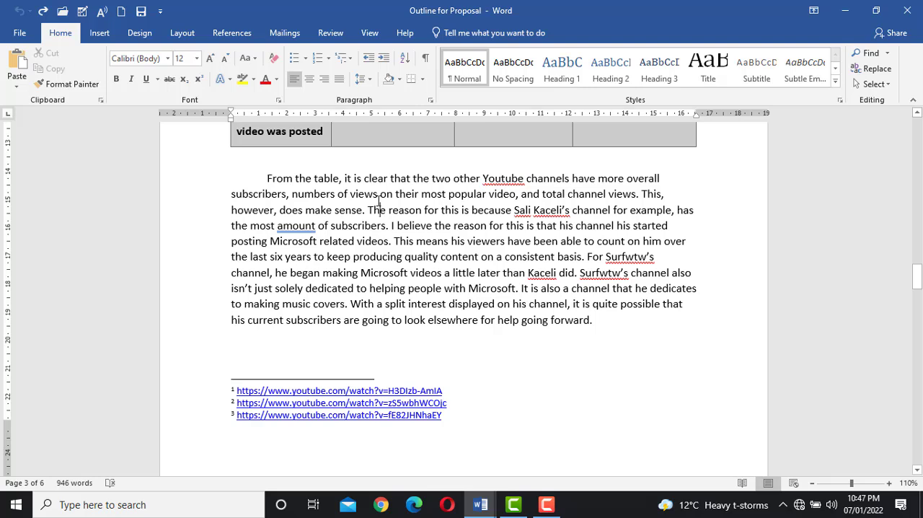
pyautogui.click(233, 33)
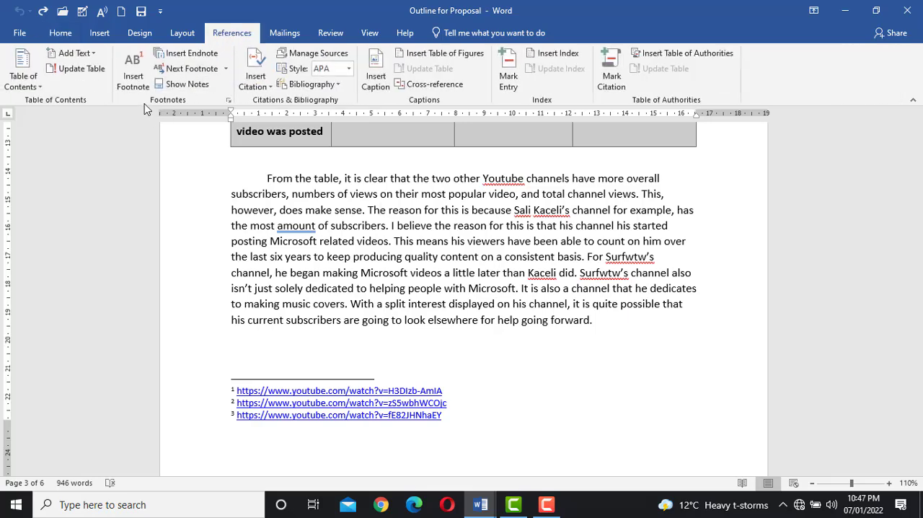
pyautogui.click(227, 100)
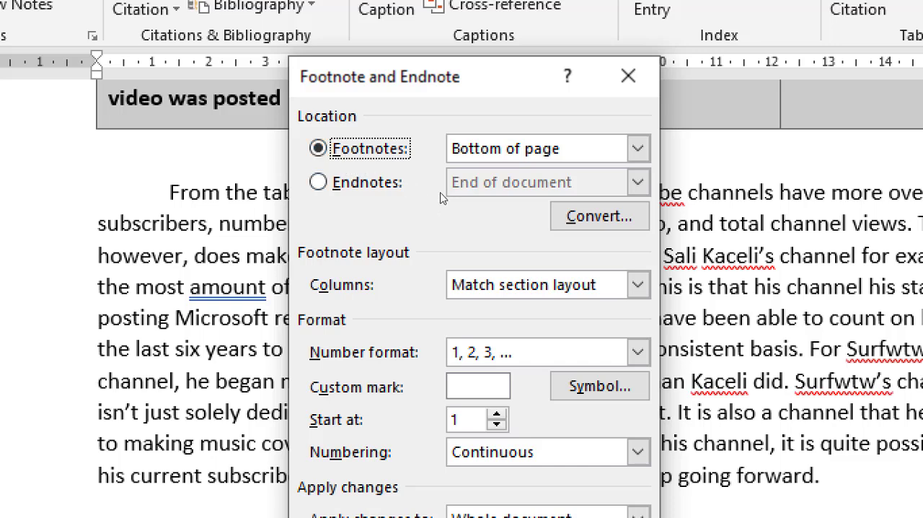
pyautogui.click(566, 218)
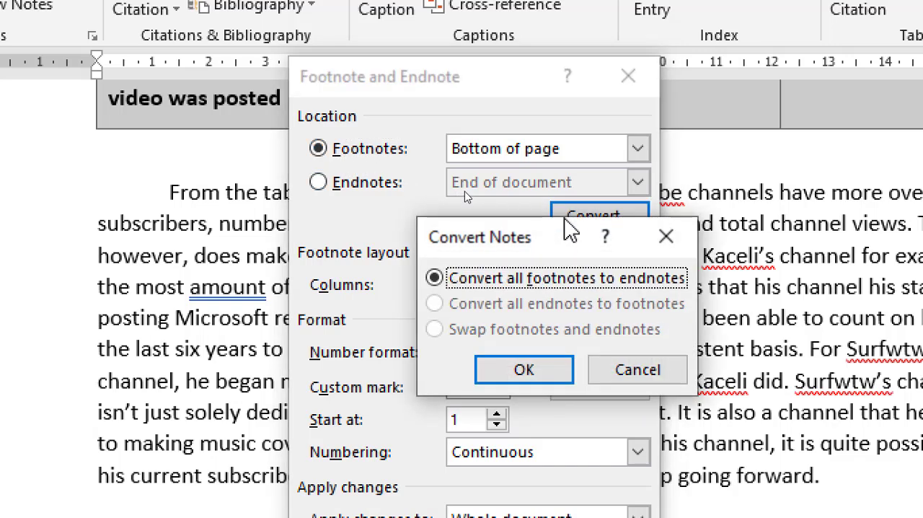
pyautogui.moveTo(549, 232); pyautogui.dragTo(492, 227)
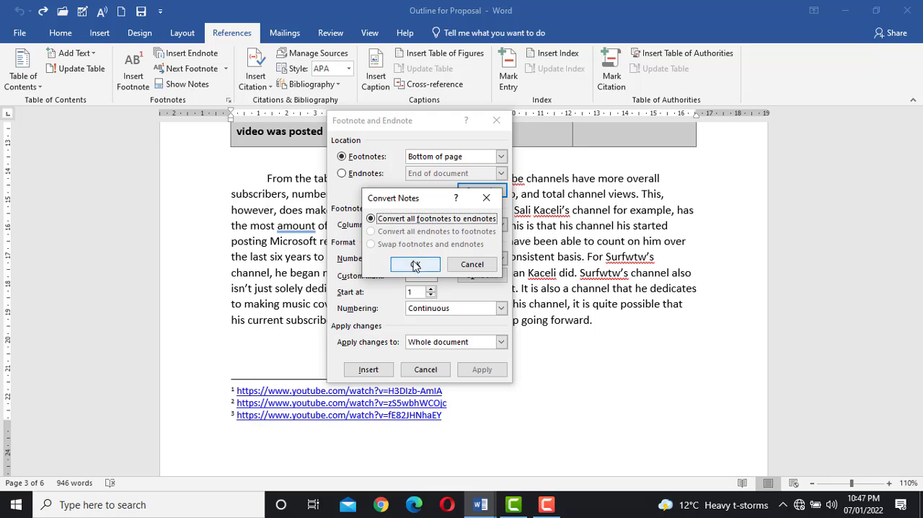
pyautogui.click(415, 265)
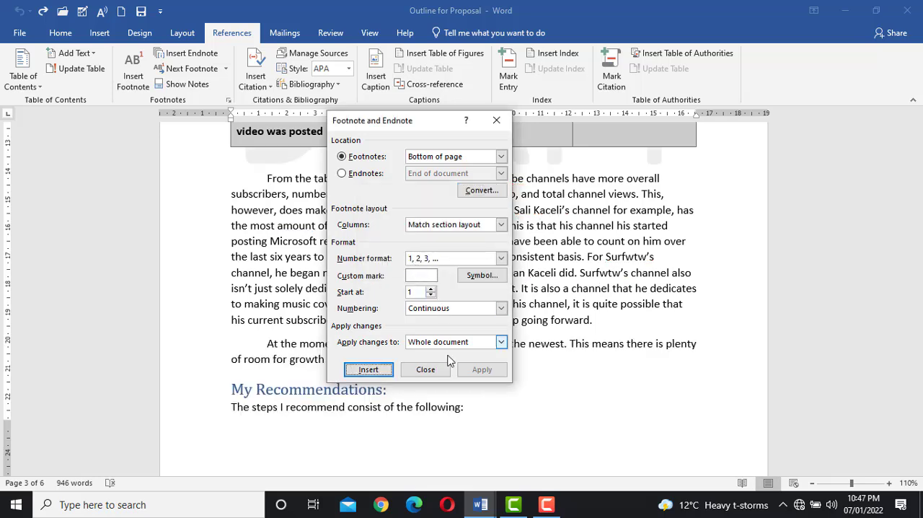
pyautogui.click(422, 368)
# Step: Examine the endnotes at the end of the document and their reference marks in the body text
pyautogui.scroll(-3, 388, 338)
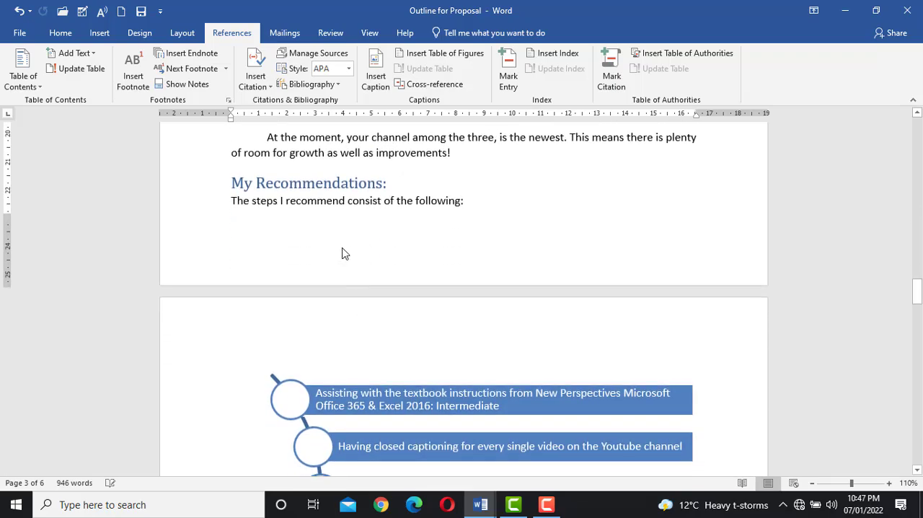
pyautogui.scroll(-15, 343, 252)
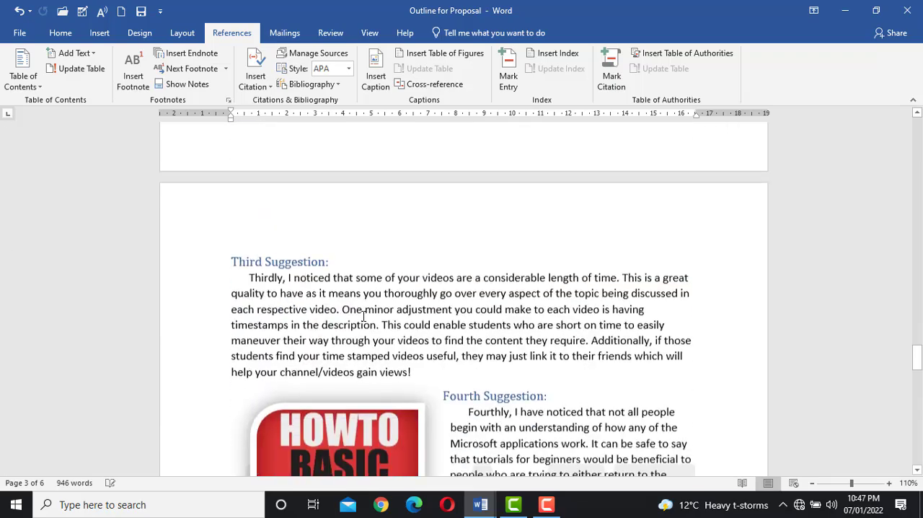
pyautogui.scroll(-12, 364, 315)
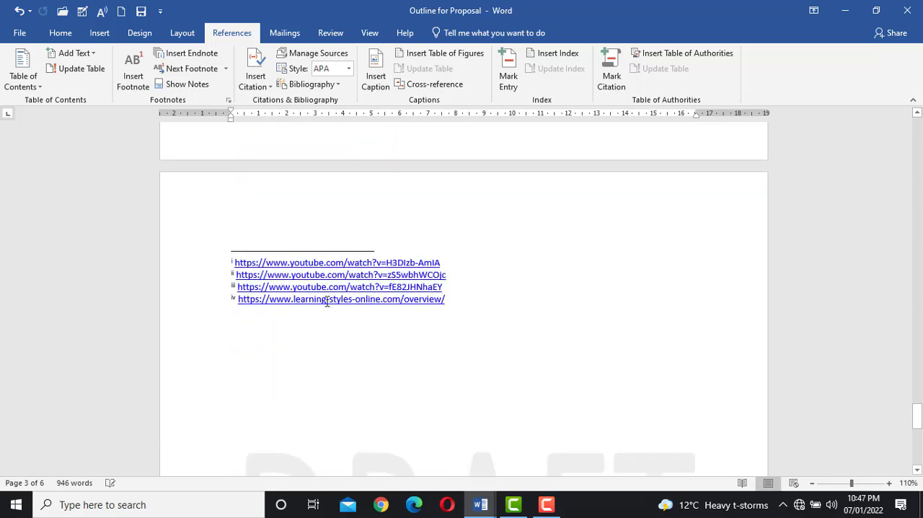
pyautogui.scroll(1, 349, 298)
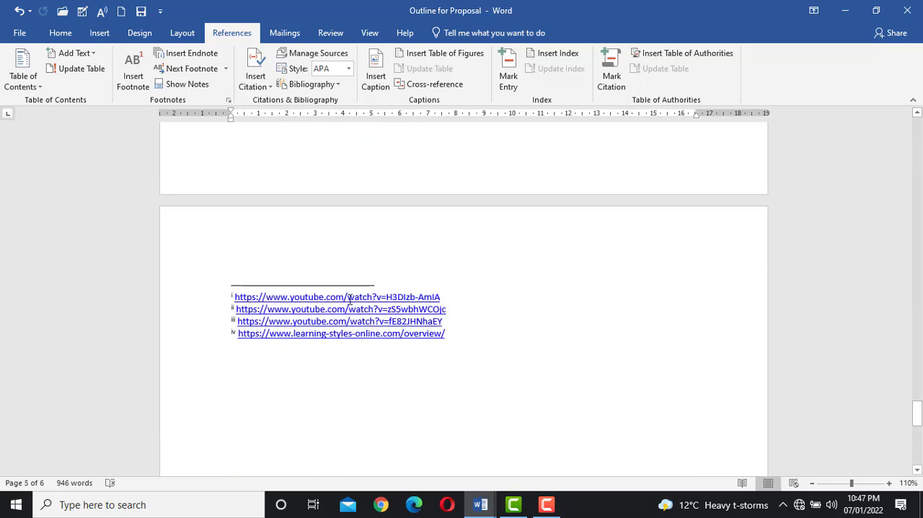
pyautogui.scroll(16, 349, 299)
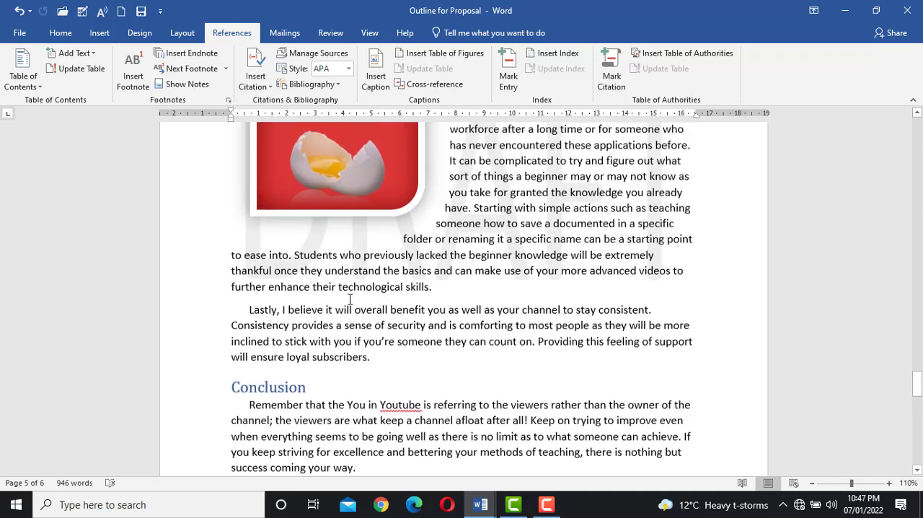
pyautogui.scroll(4, 350, 299)
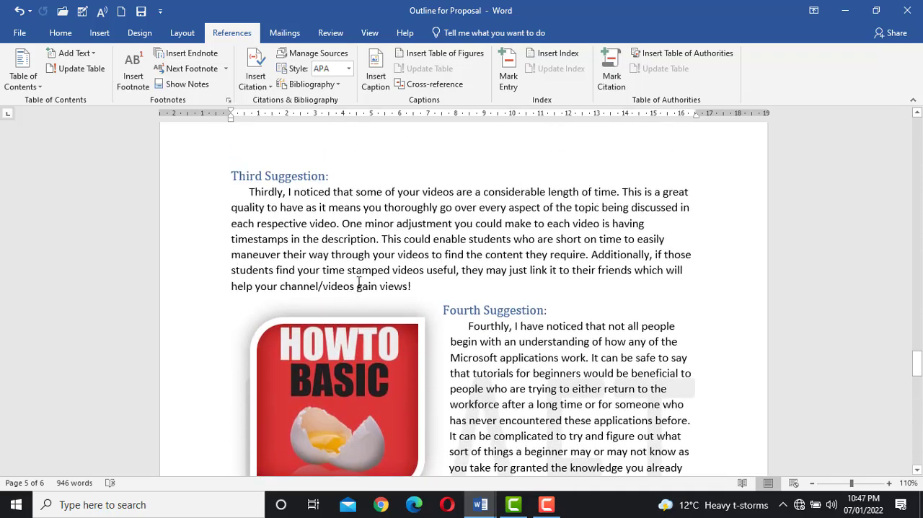
pyautogui.scroll(8, 363, 264)
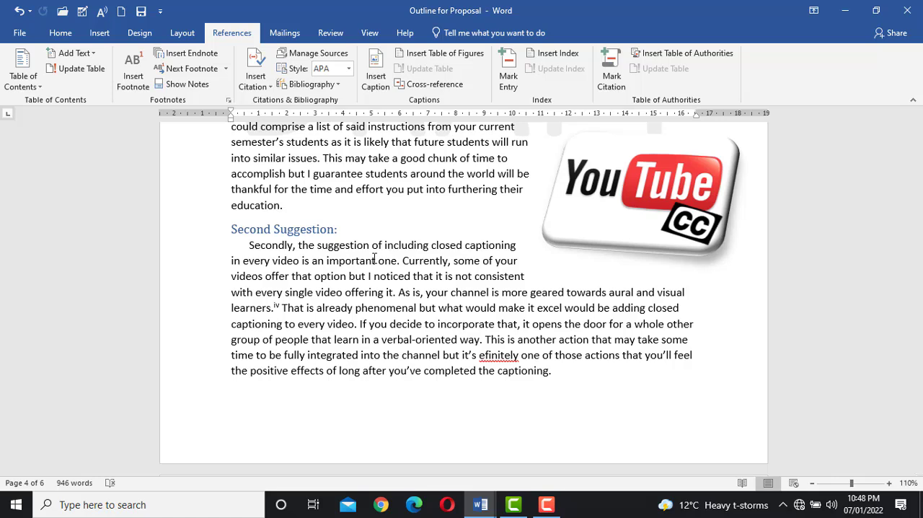
# Step: Review the endnote location and numbering options without changing them
pyautogui.click(230, 101)
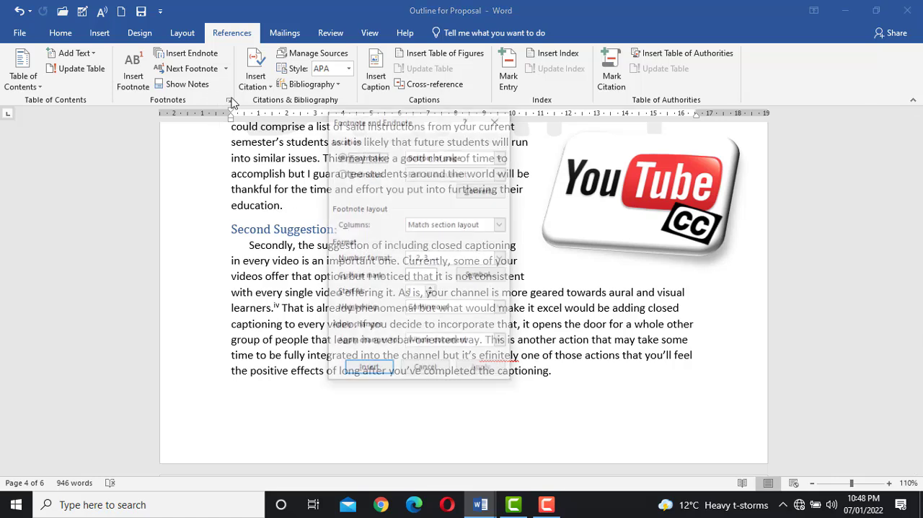
pyautogui.click(366, 179)
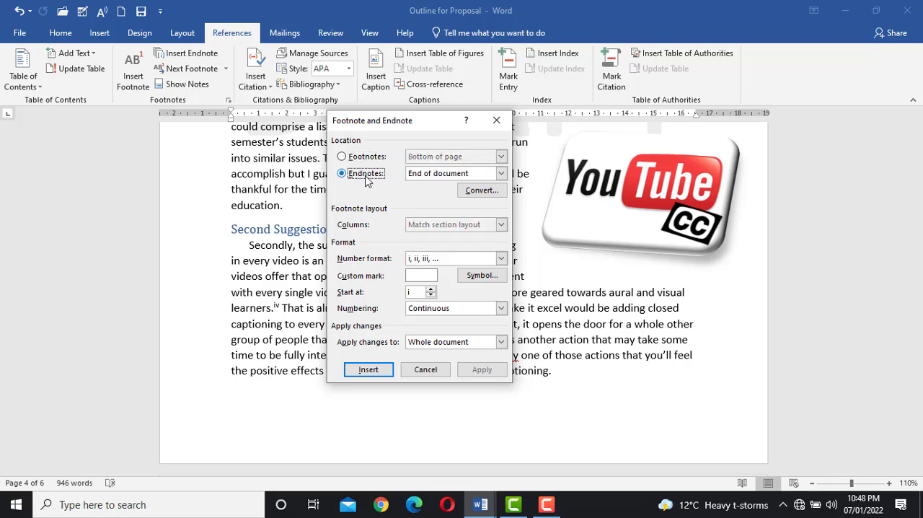
pyautogui.click(496, 121)
pyautogui.click(413, 249)
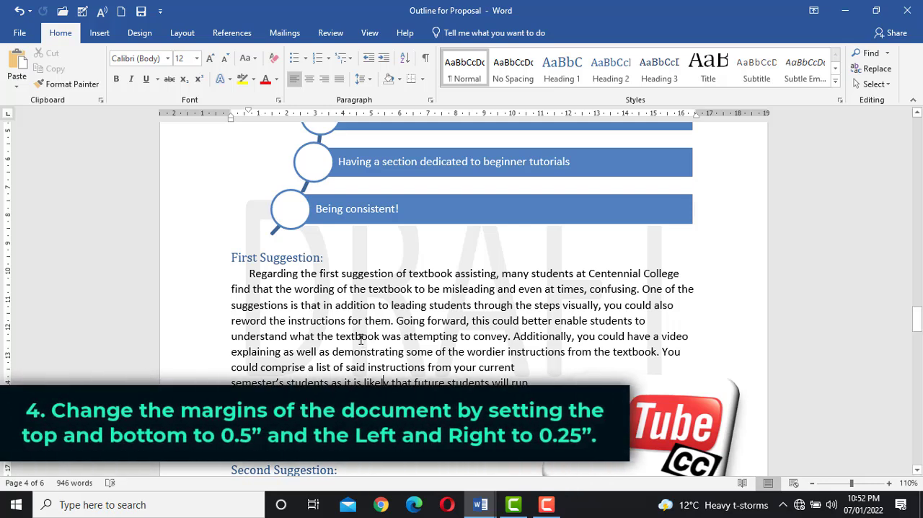
# Step: Open the custom margin settings and set the top margin to 0.5 cm
pyautogui.click(180, 34)
pyautogui.click(18, 66)
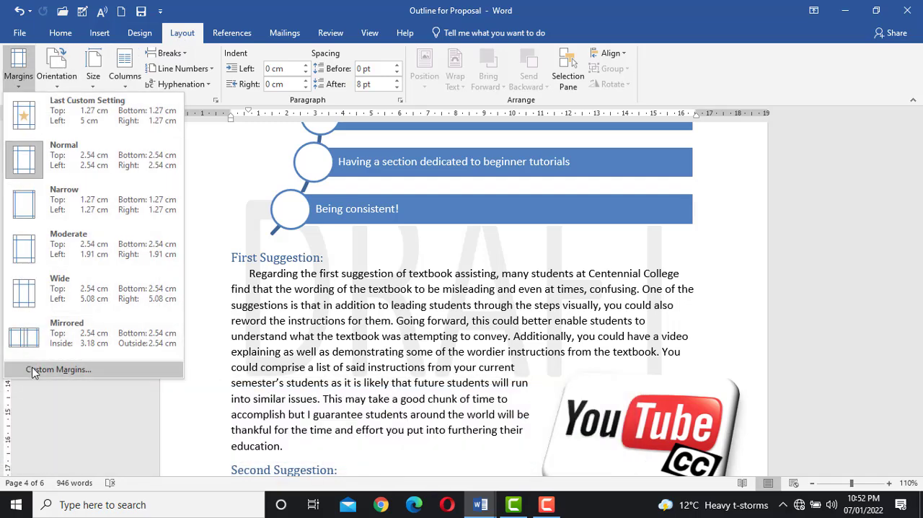
pyautogui.click(31, 370)
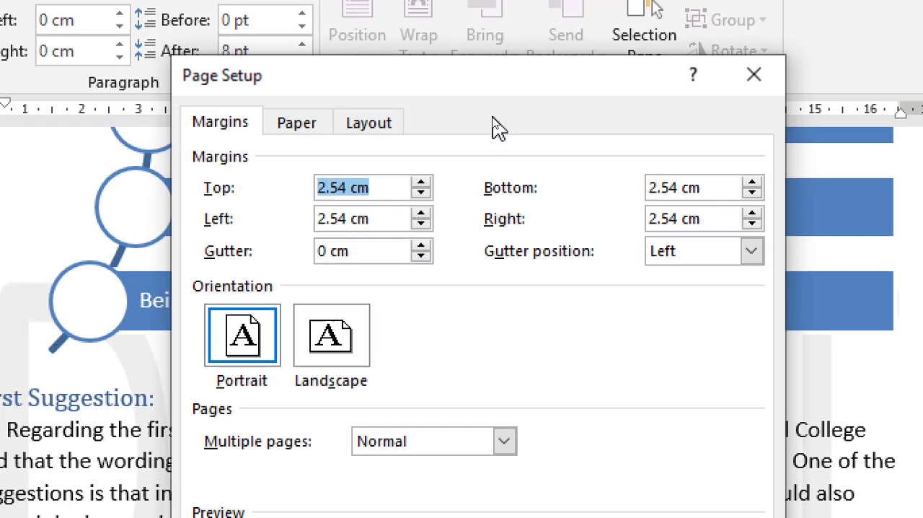
pyautogui.click(366, 188)
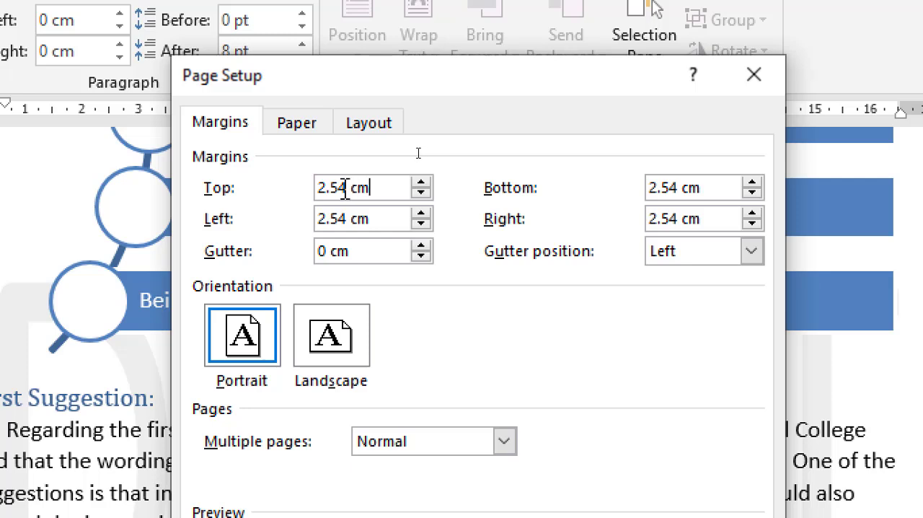
pyautogui.press('BackSpace')
pyautogui.press('BackSpace')
pyautogui.press('BackSpace')
pyautogui.press('BackSpace')
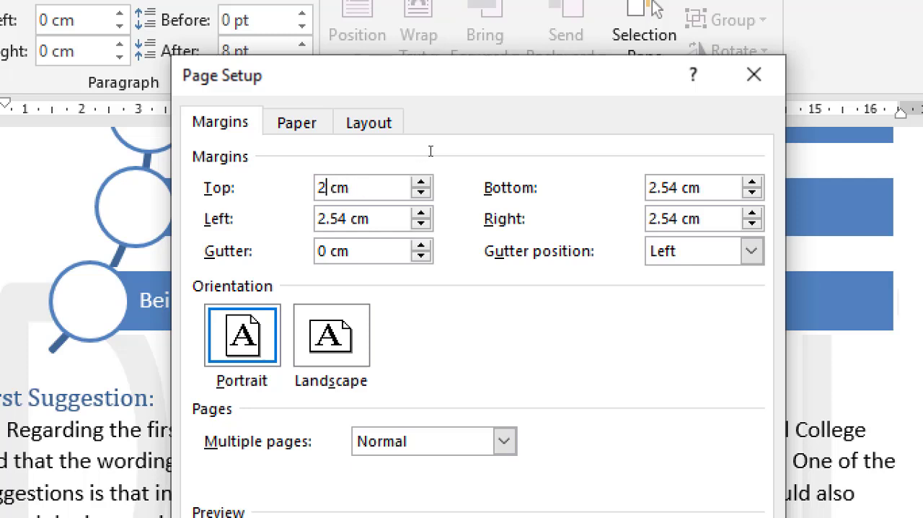
pyautogui.write('0.5')
# Step: Set the bottom margin to 0.5 cm
pyautogui.click(671, 189)
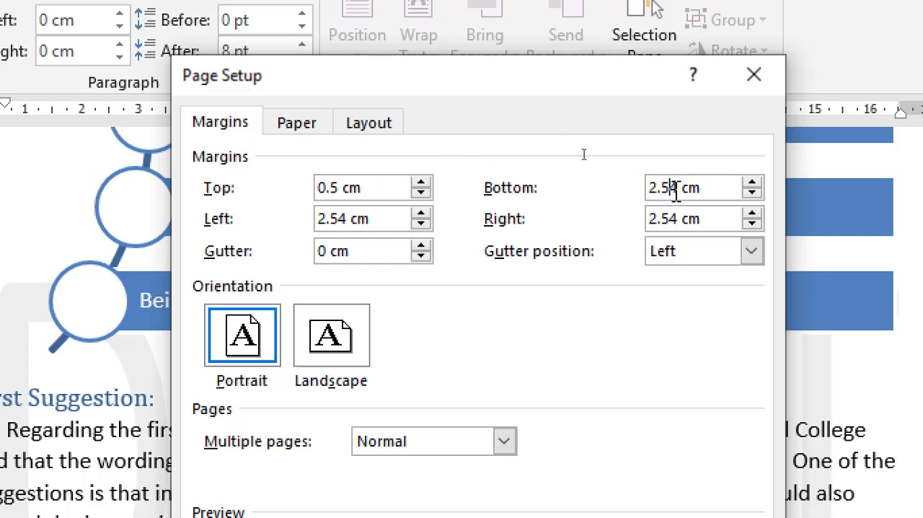
pyautogui.press('BackSpace')
pyautogui.press('BackSpace')
pyautogui.press('BackSpace')
pyautogui.press('BackSpace')
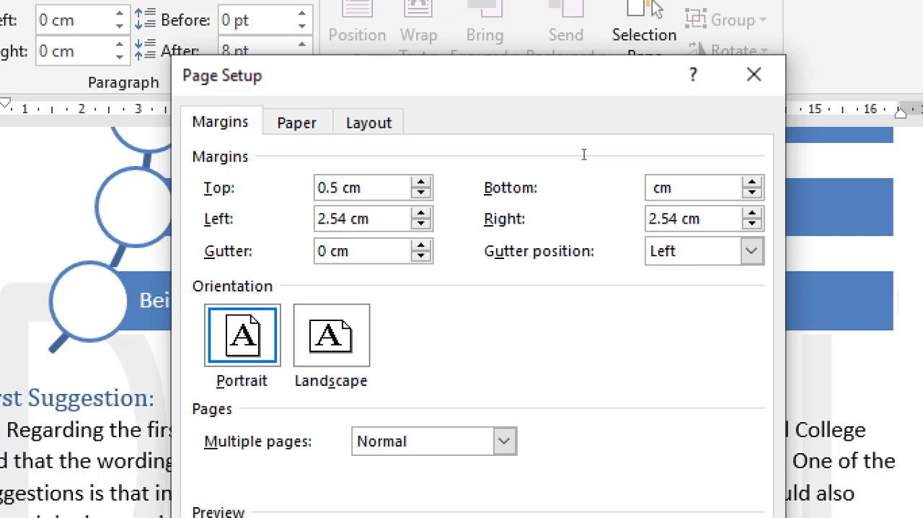
pyautogui.write('0.5')
# Step: Set the left margin to 0.24 cm
pyautogui.click(344, 219)
pyautogui.press('BackSpace')
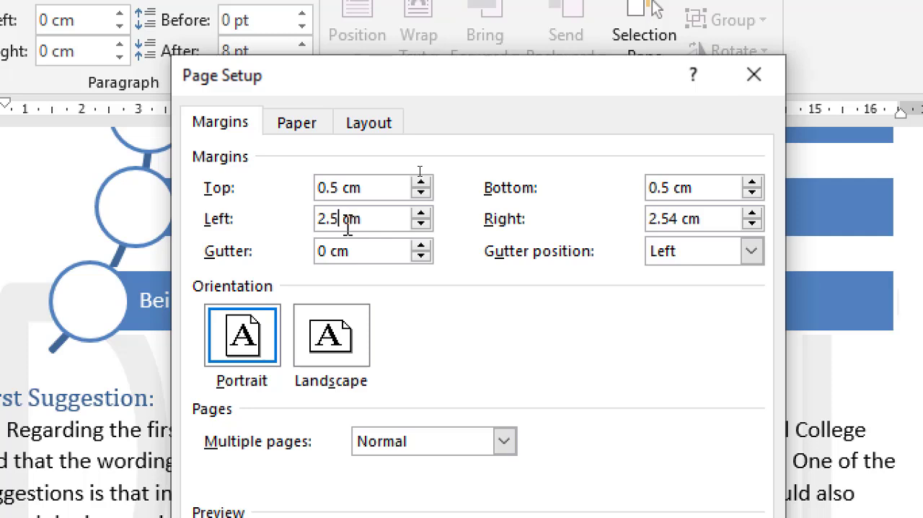
pyautogui.press('BackSpace')
pyautogui.press('BackSpace')
pyautogui.press('BackSpace')
pyautogui.write('0.24')
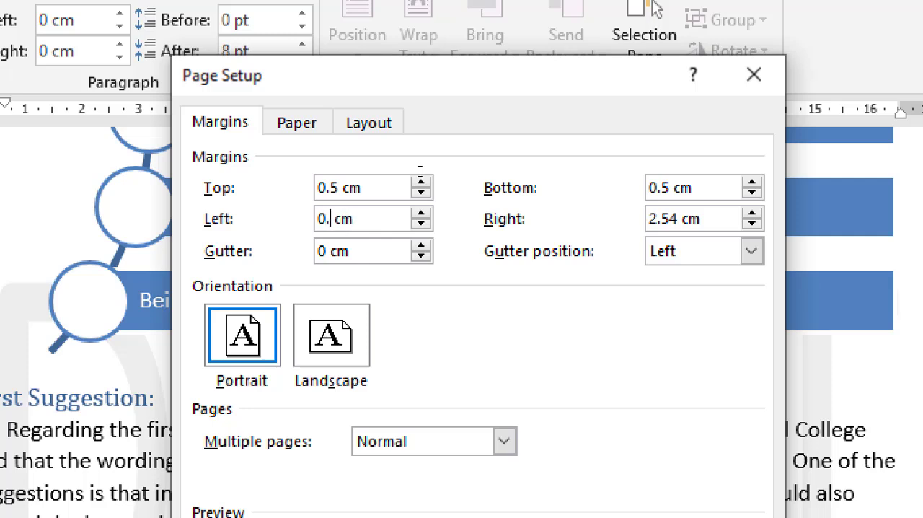
# Step: Set the right margin to 0.25 cm and apply the custom margins to the whole document
pyautogui.click(673, 219)
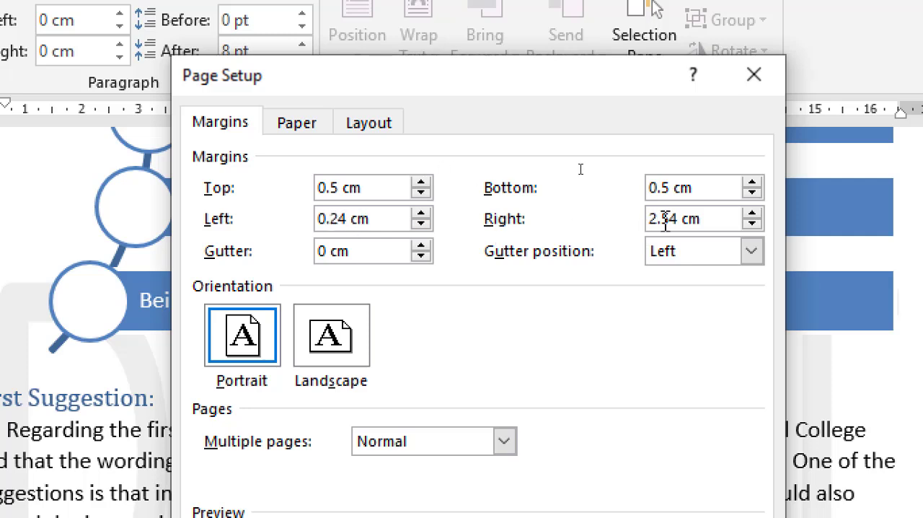
pyautogui.press('BackSpace')
pyautogui.press('BackSpace')
pyautogui.press('BackSpace')
pyautogui.press('BackSpace')
pyautogui.write('0.')
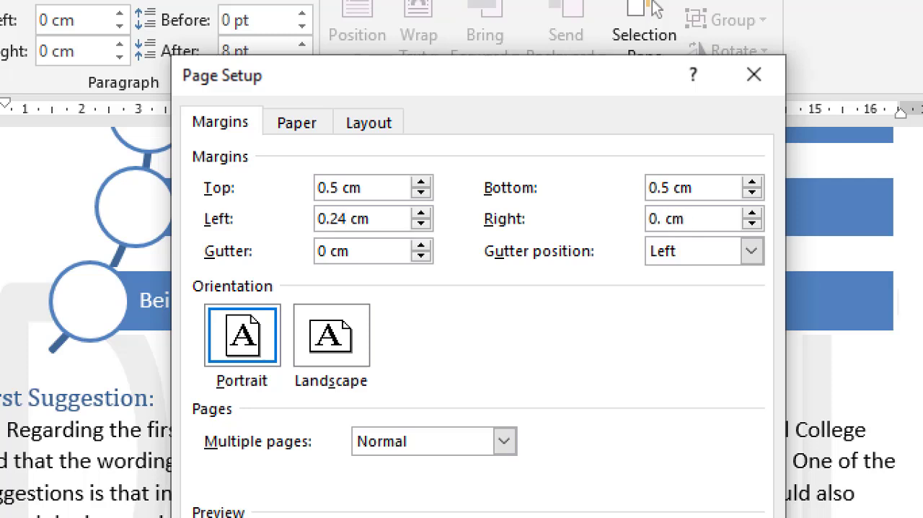
pyautogui.write('25')
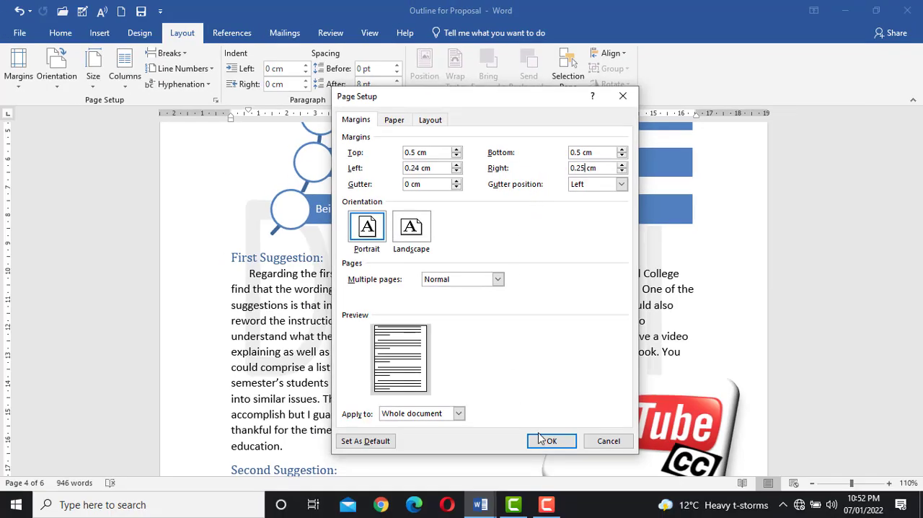
pyautogui.click(547, 440)
pyautogui.click(430, 307)
pyautogui.click(552, 440)
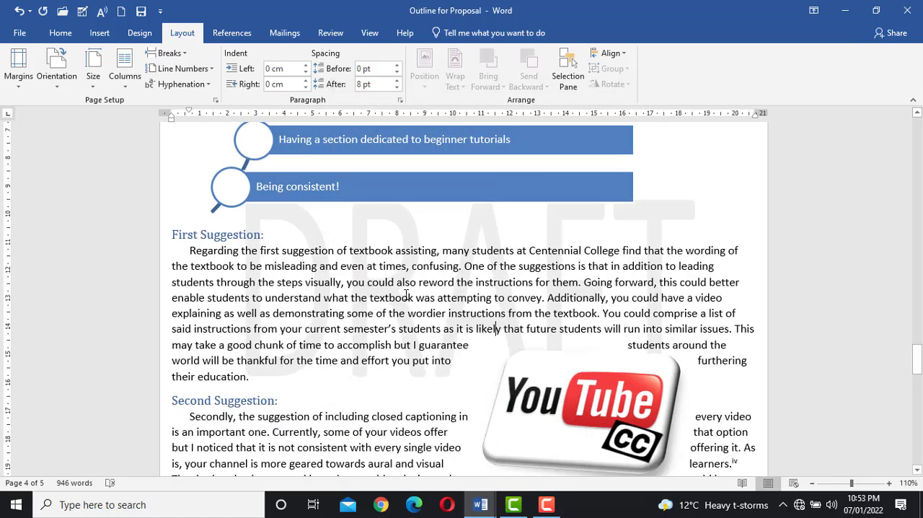
pyautogui.click(61, 34)
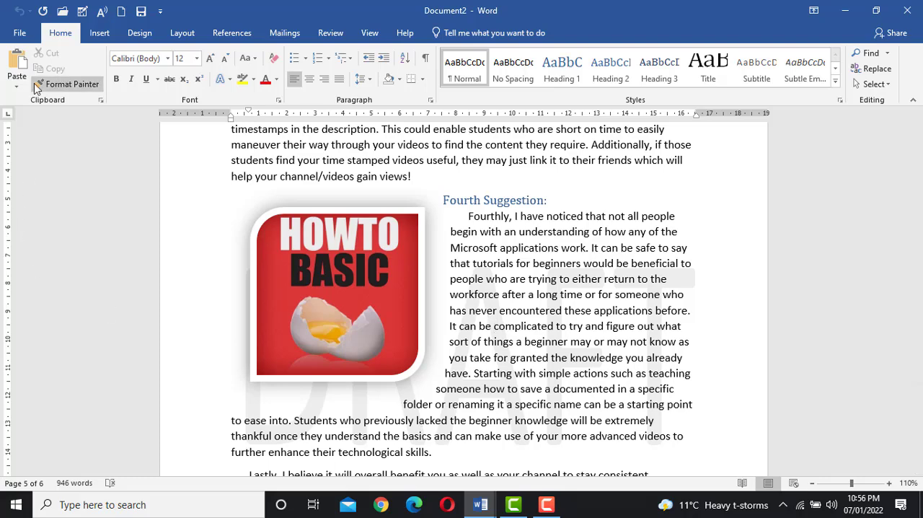
# Step: Run the accessibility check on the document
pyautogui.click(17, 34)
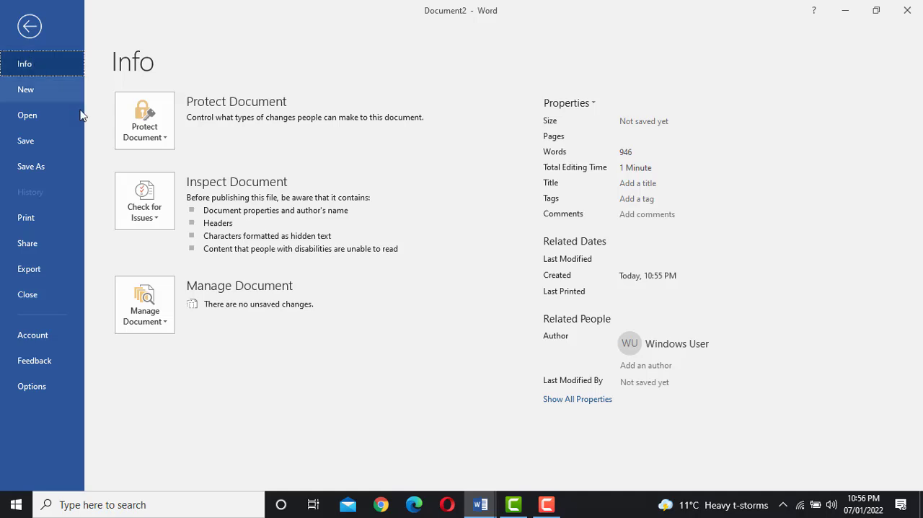
pyautogui.click(139, 198)
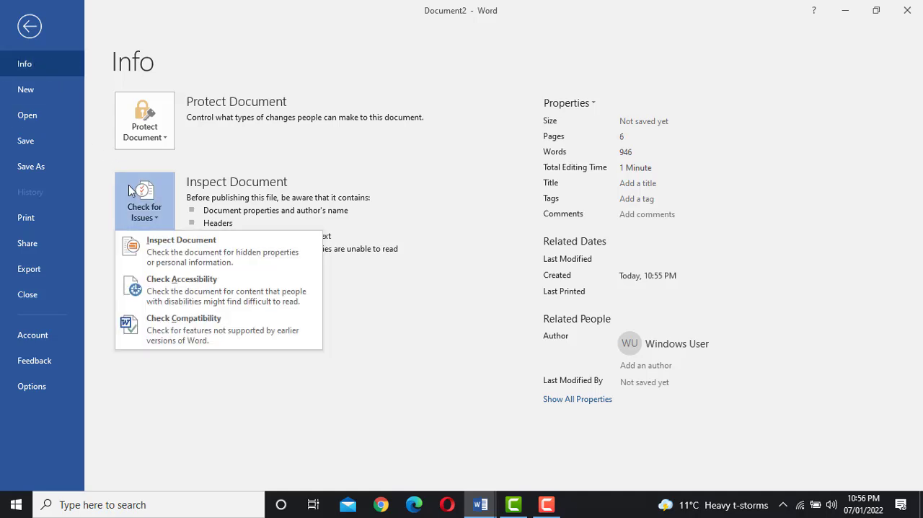
pyautogui.click(170, 295)
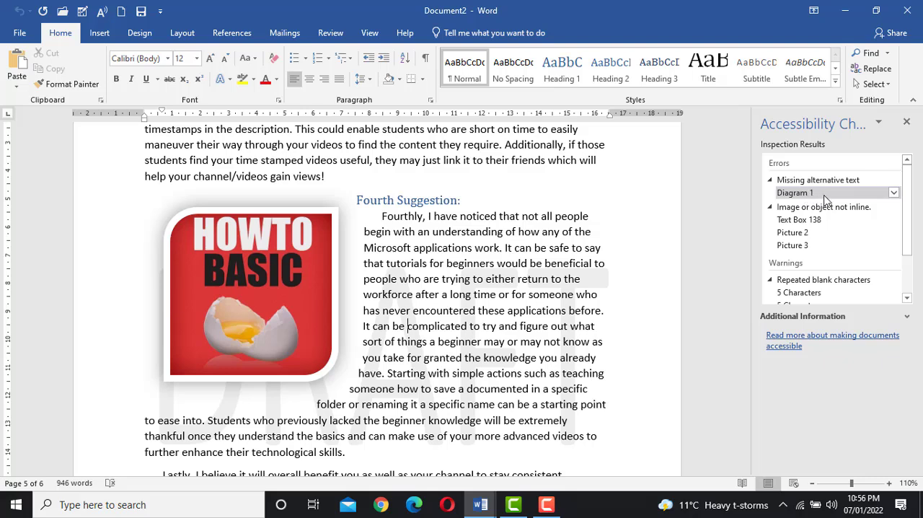
# Step: Add the alt text "text" to the suggestions diagram flagged for missing alternative text, and close the alt text and accessibility results
pyautogui.click(894, 194)
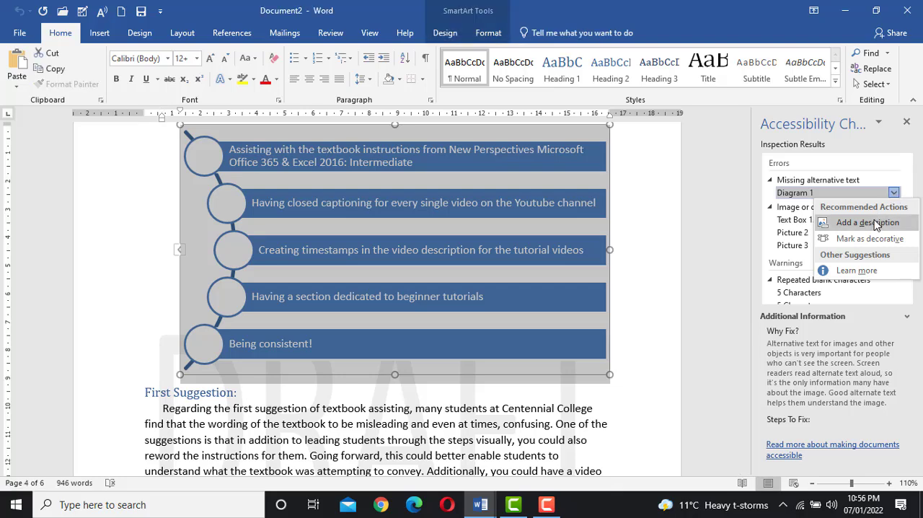
pyautogui.click(876, 224)
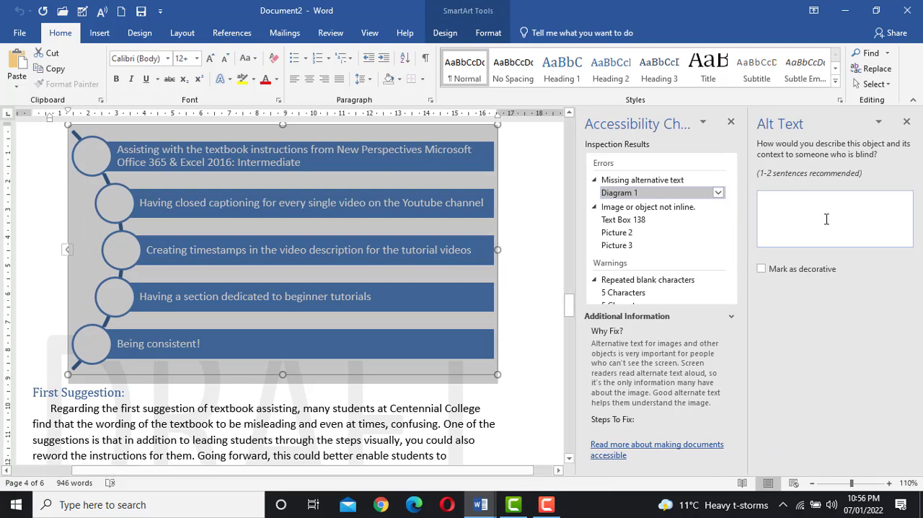
pyautogui.click(823, 218)
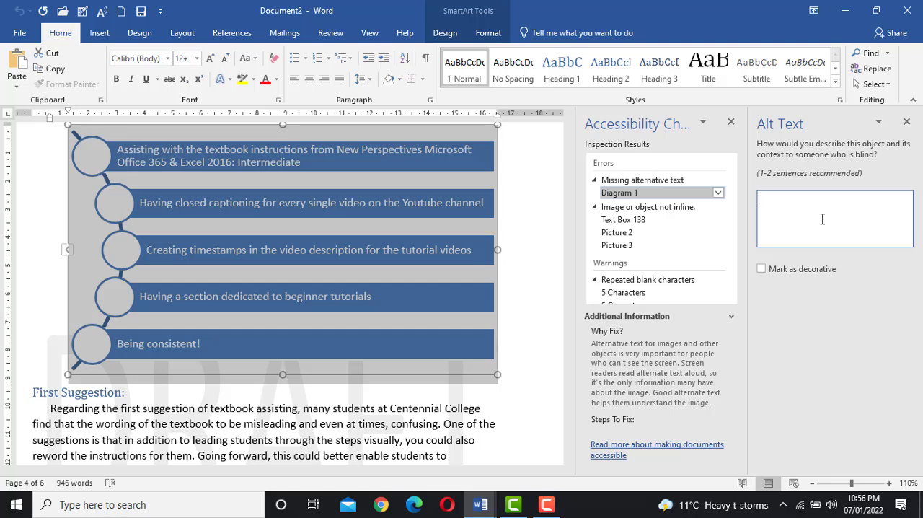
pyautogui.write('text')
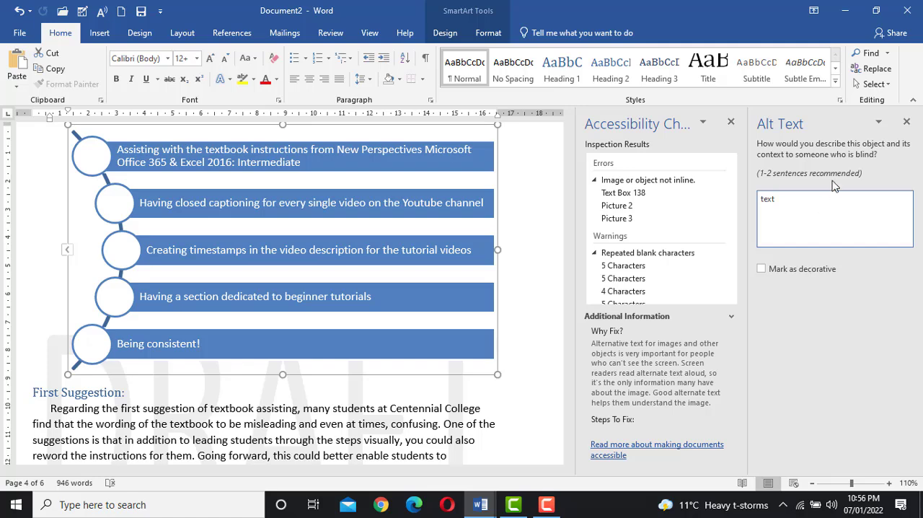
pyautogui.click(907, 124)
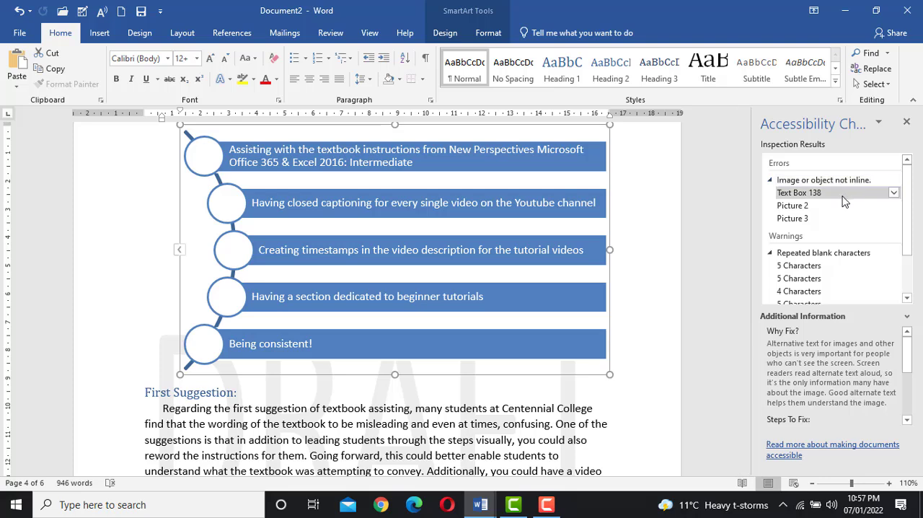
pyautogui.click(906, 124)
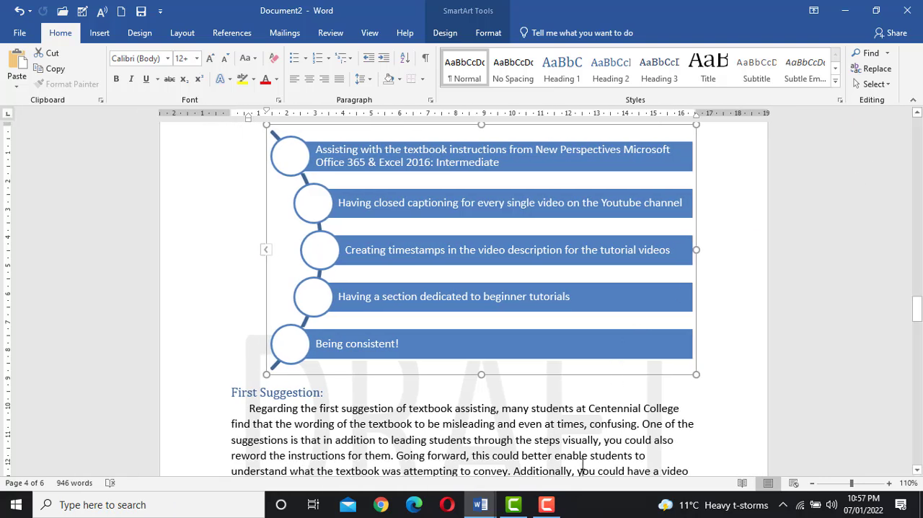
pyautogui.click(583, 465)
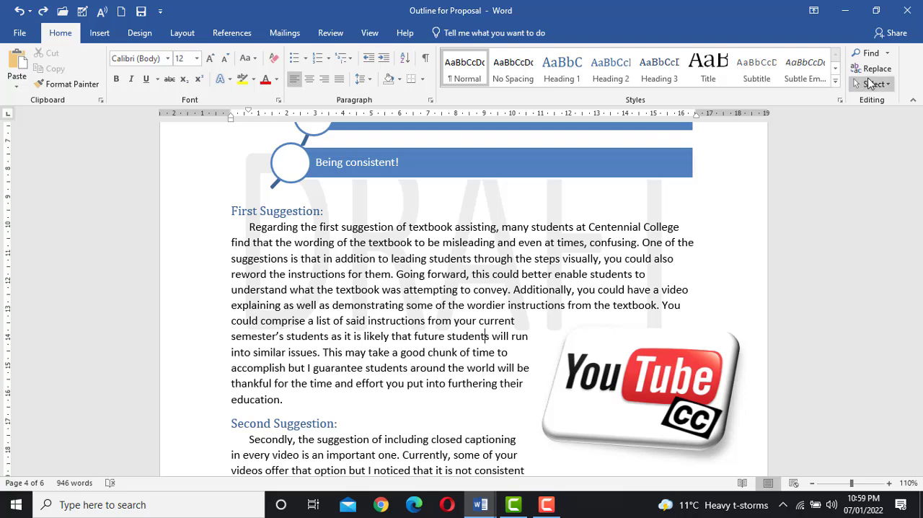
# Step: Find the paragraph starting with "These are just suggestions" and clear all of its formatting
pyautogui.click(869, 63)
pyautogui.hotkey('ctrl', 'c')
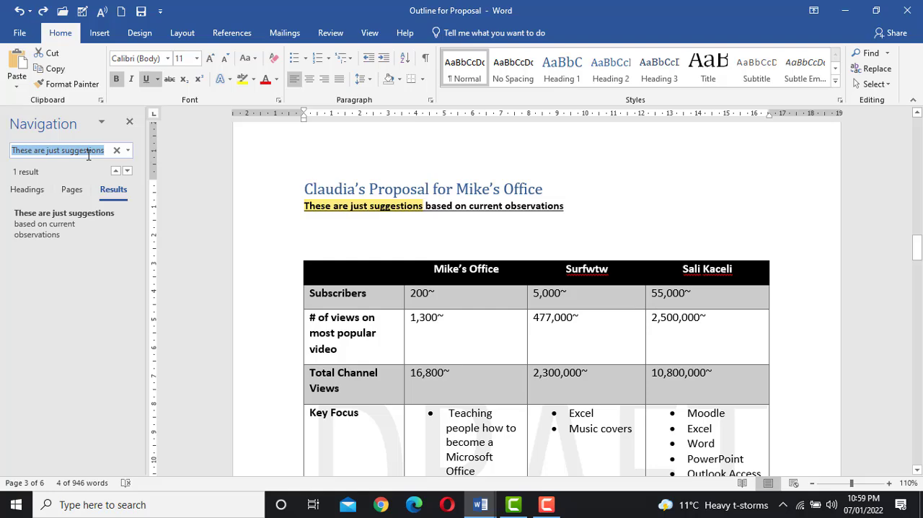
pyautogui.click(129, 122)
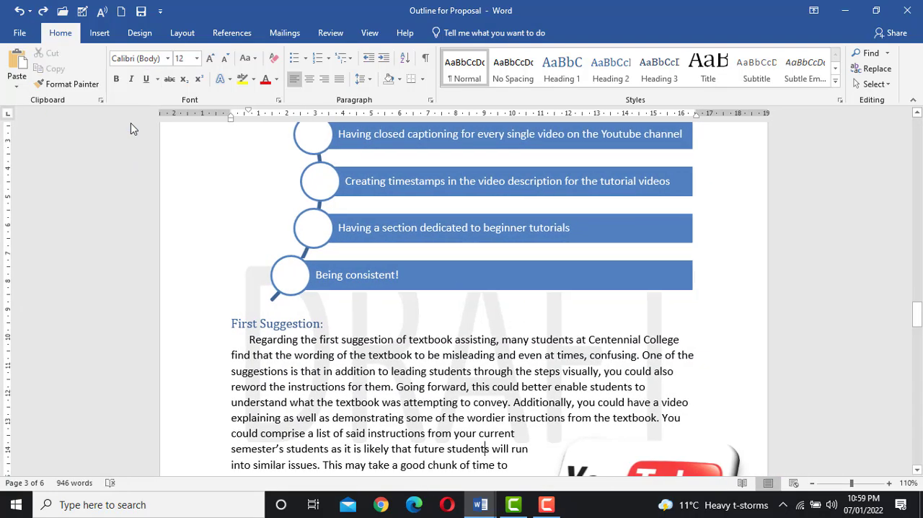
pyautogui.click(867, 53)
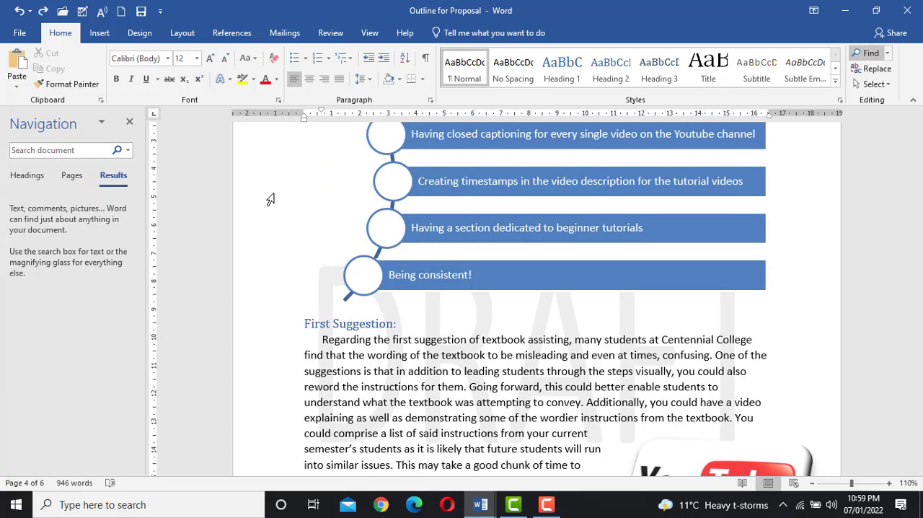
pyautogui.hotkey('ctrl', 'v')
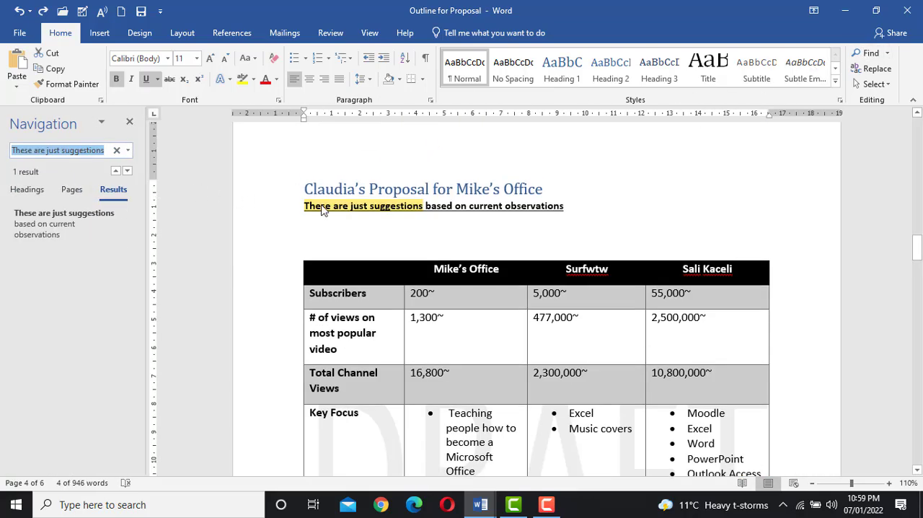
pyautogui.click(322, 208)
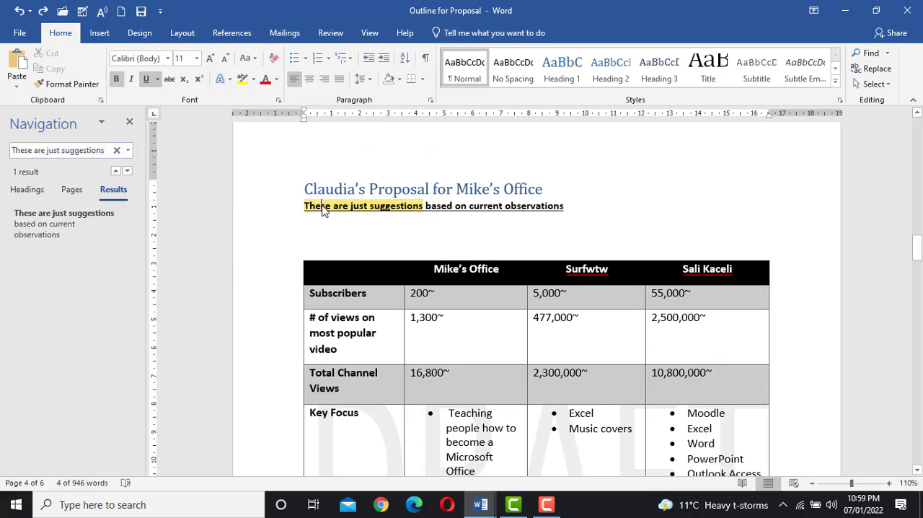
pyautogui.click(129, 124)
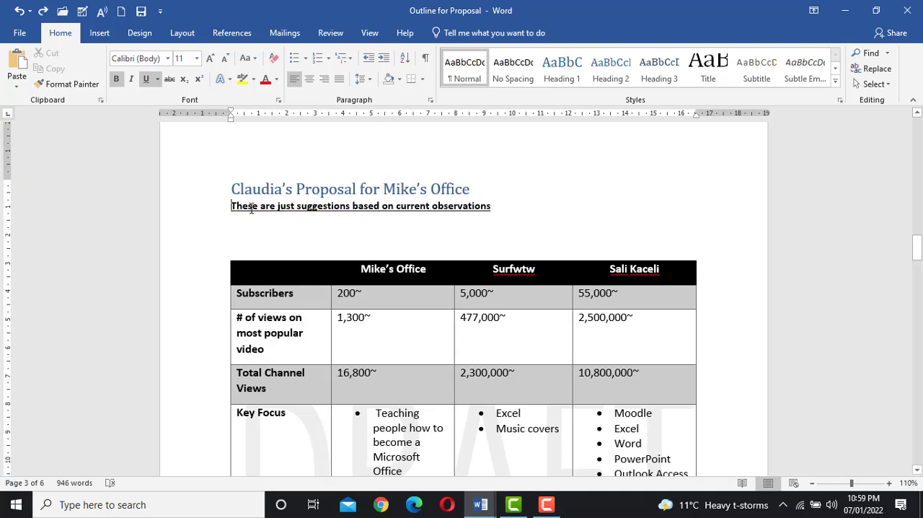
pyautogui.moveTo(251, 208); pyautogui.dragTo(490, 208)
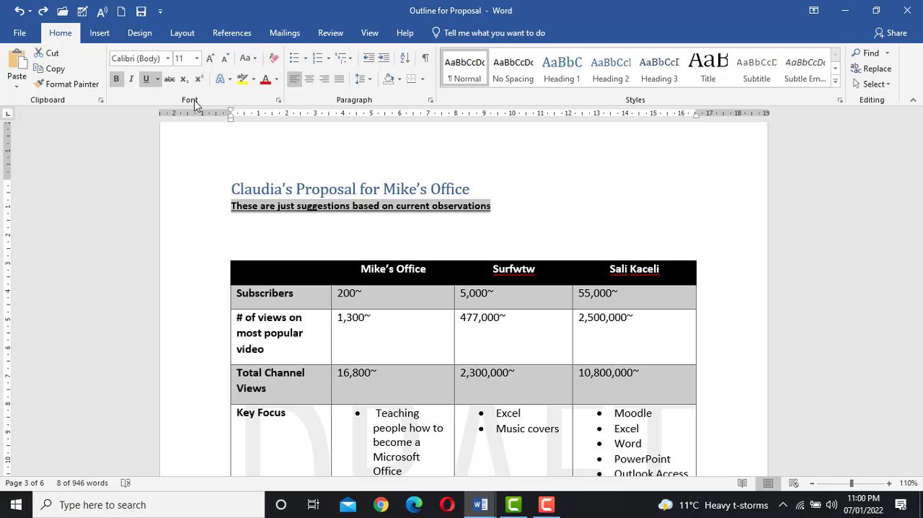
pyautogui.click(273, 65)
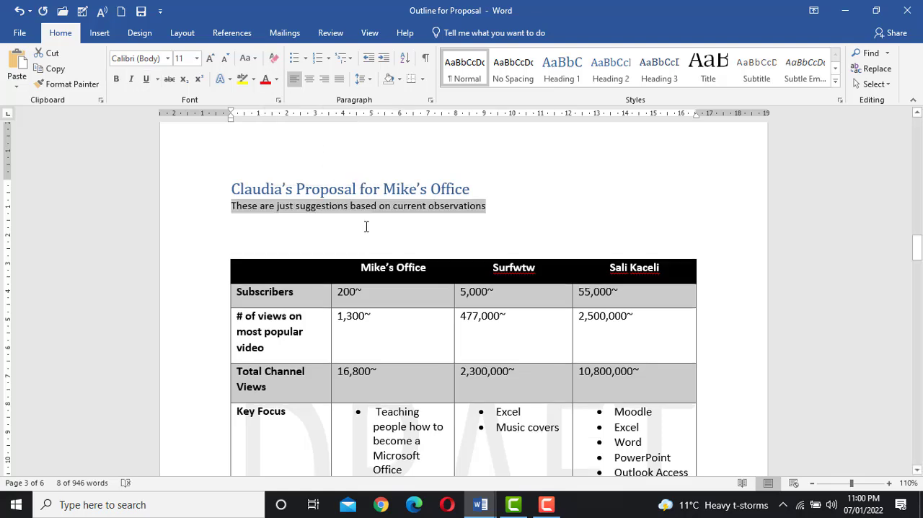
pyautogui.click(495, 193)
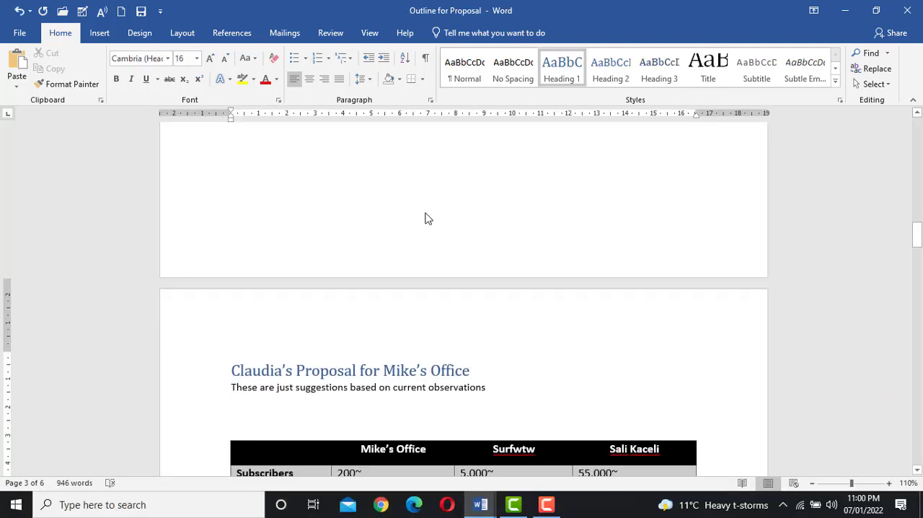
# Step: Allow spacing between cells in the channel comparison table and set it to 0.03 cm
pyautogui.scroll(-3, 426, 220)
pyautogui.scroll(-6, 426, 220)
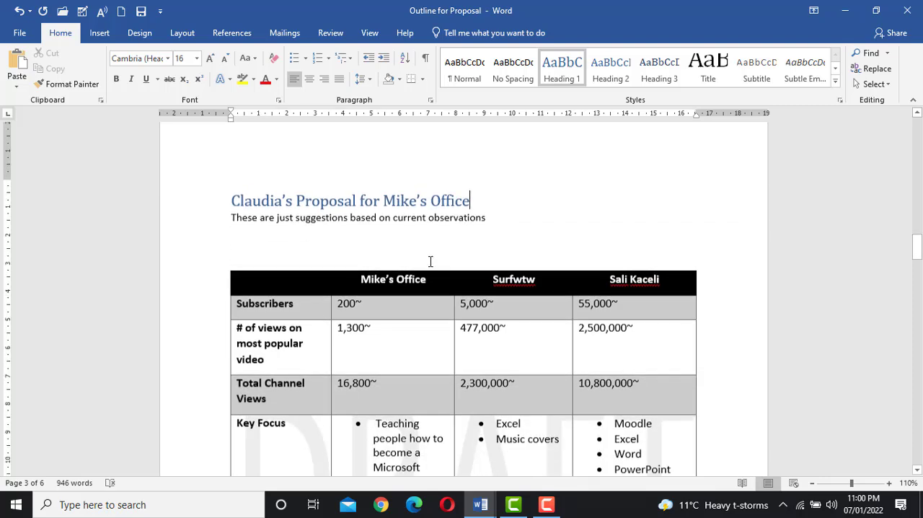
pyautogui.click(396, 374)
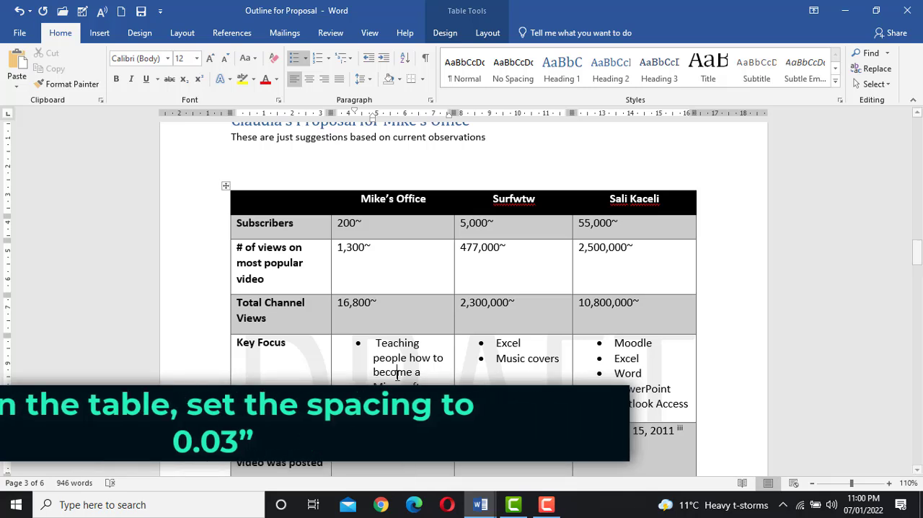
pyautogui.click(380, 231)
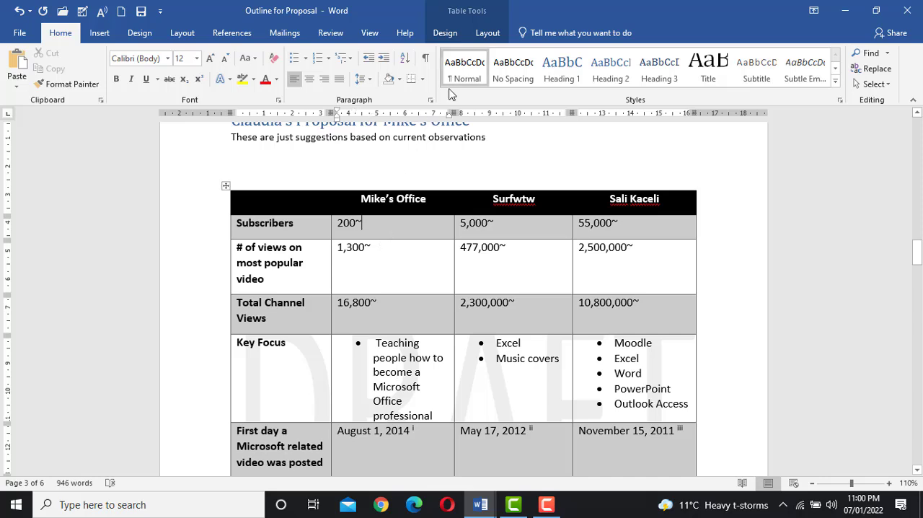
pyautogui.click(487, 33)
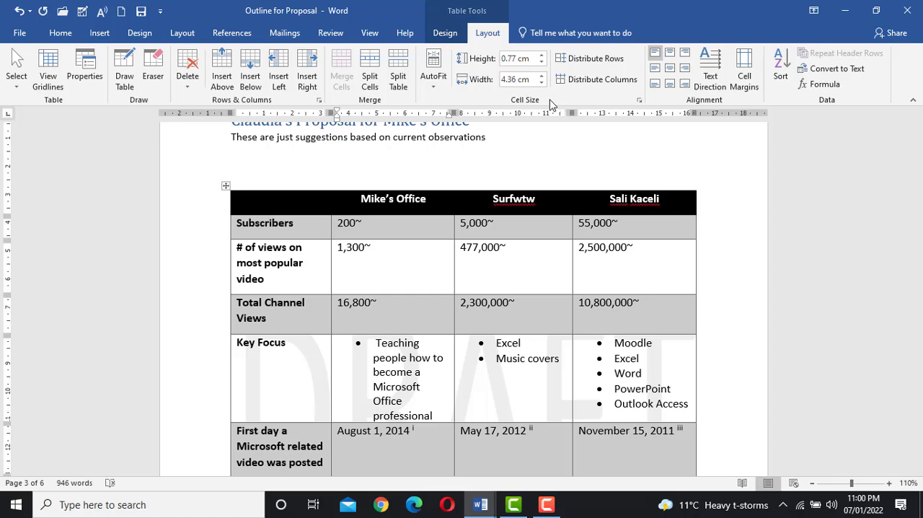
pyautogui.click(638, 99)
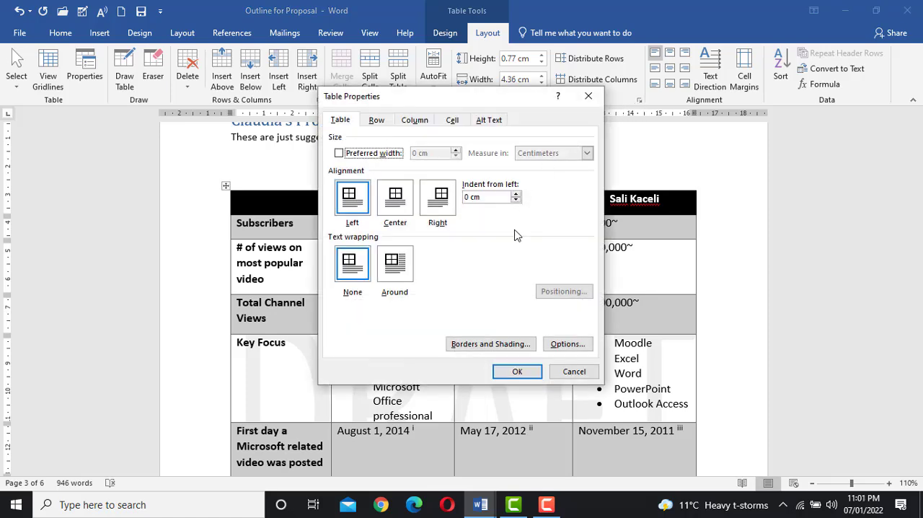
pyautogui.click(561, 345)
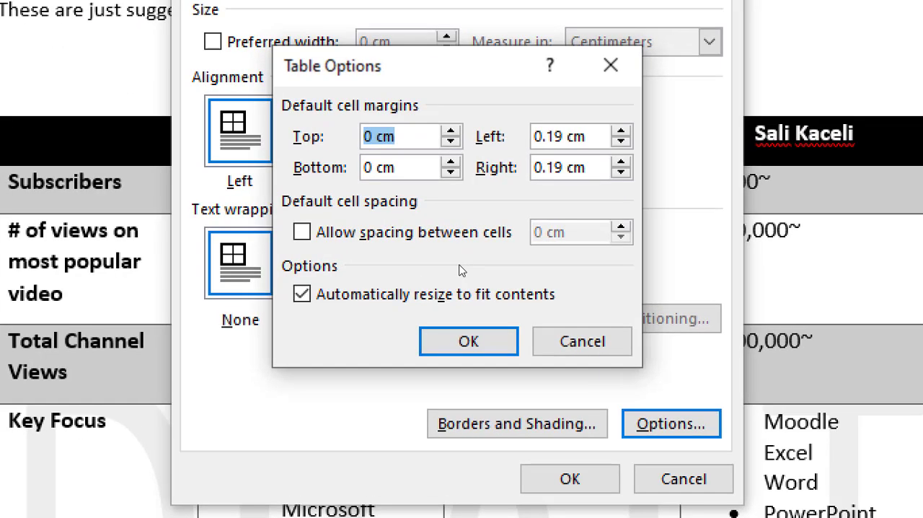
pyautogui.click(301, 232)
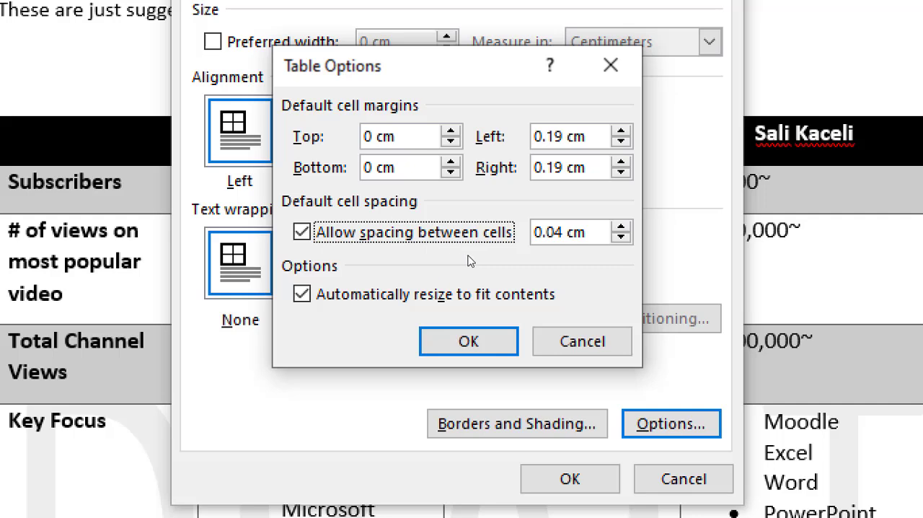
pyautogui.click(562, 233)
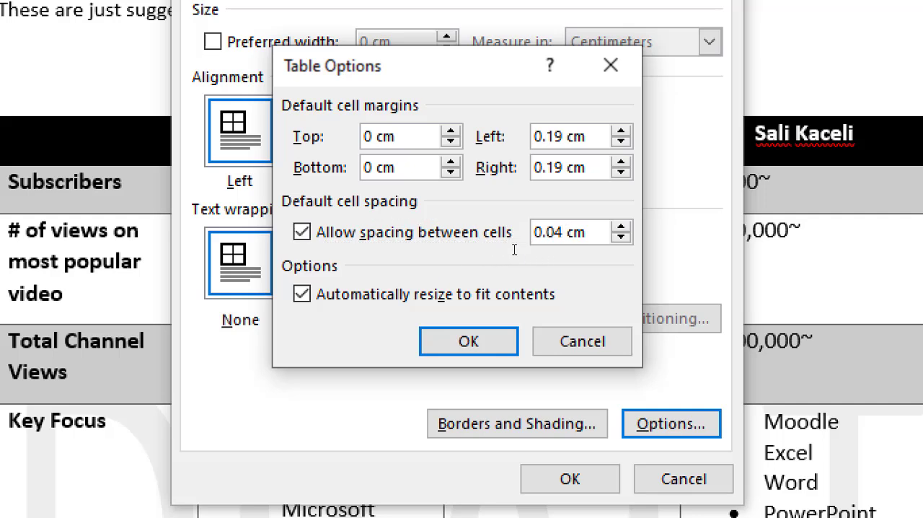
pyautogui.press('BackSpace')
pyautogui.write('3')
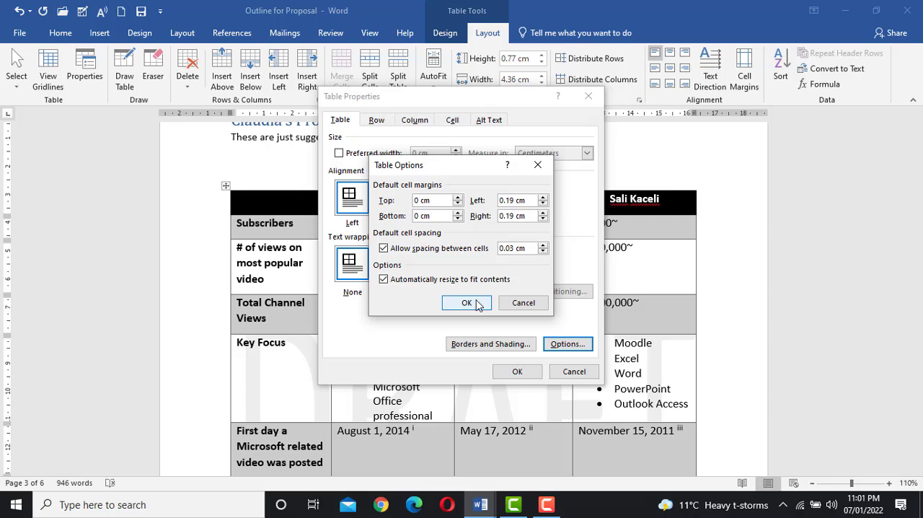
pyautogui.click(468, 341)
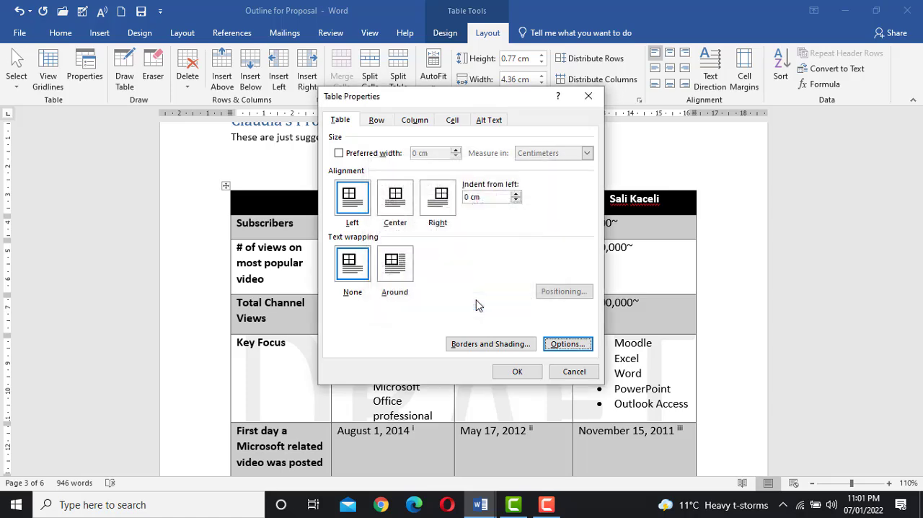
pyautogui.click(513, 371)
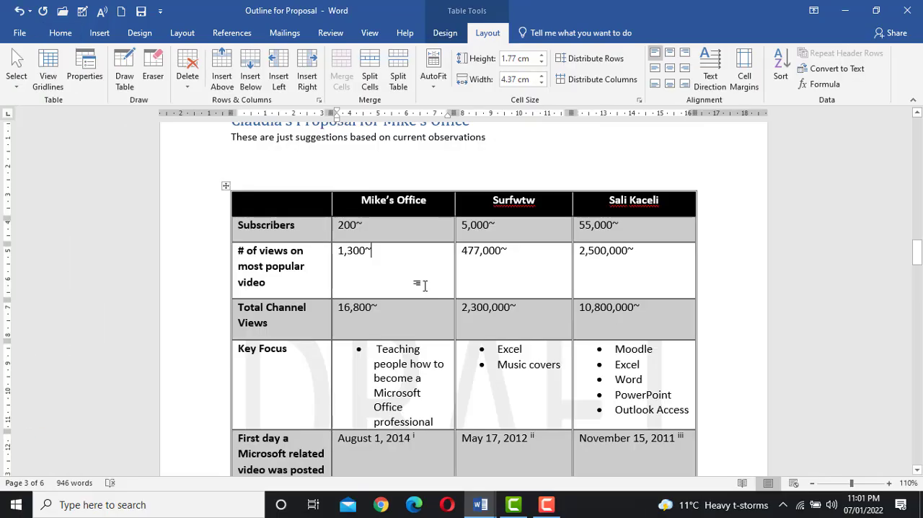
# Step: Customize the table of contents on page 2 to show only 1 heading level, replacing the existing table
pyautogui.scroll(12, 426, 291)
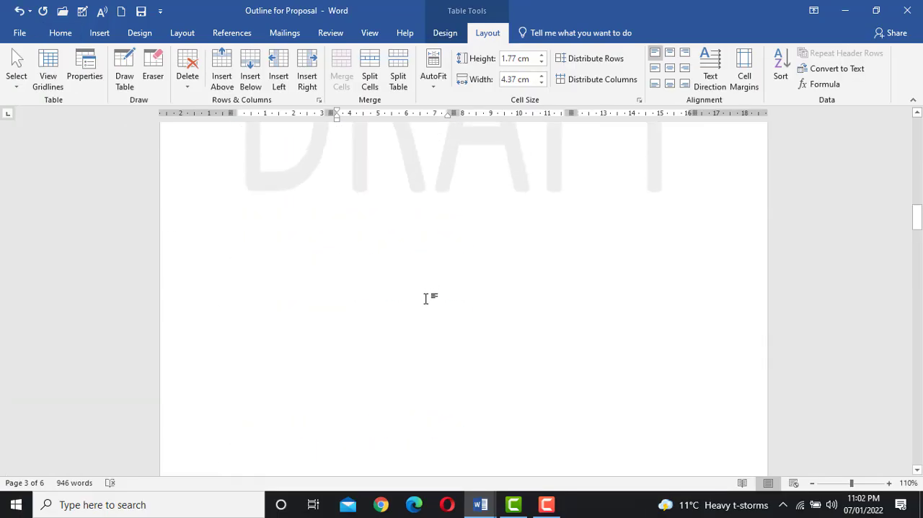
pyautogui.scroll(10, 426, 297)
pyautogui.scroll(-5, 428, 300)
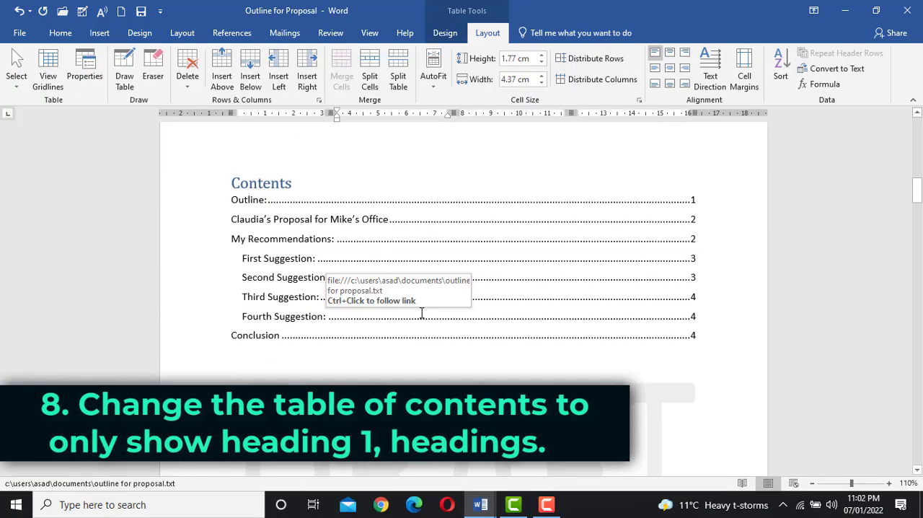
pyautogui.click(393, 263)
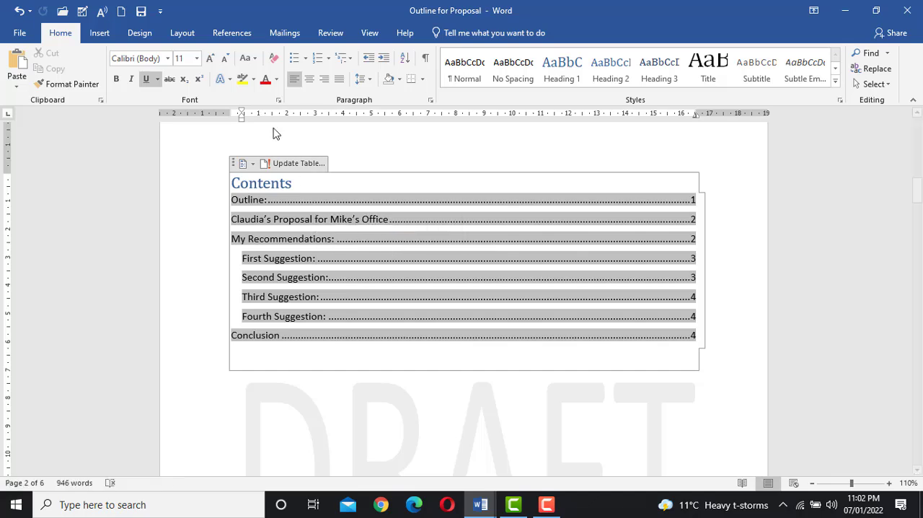
pyautogui.click(231, 33)
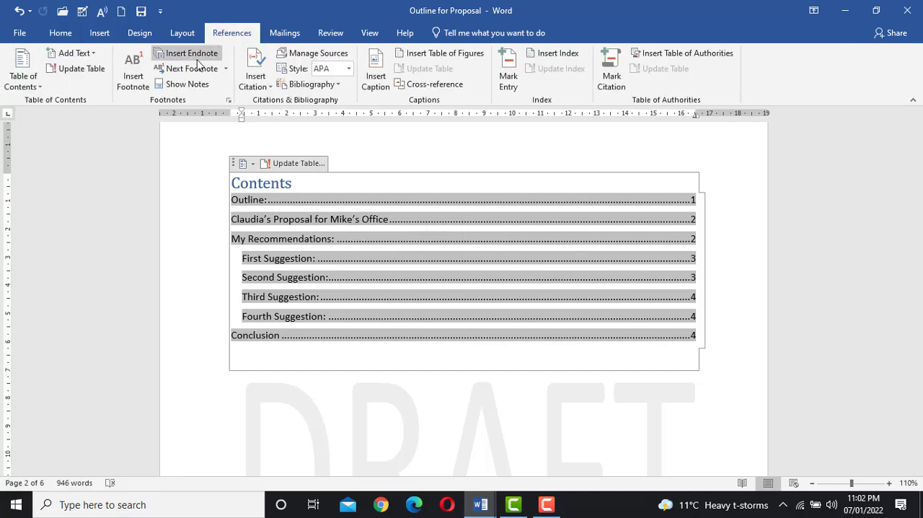
pyautogui.click(16, 76)
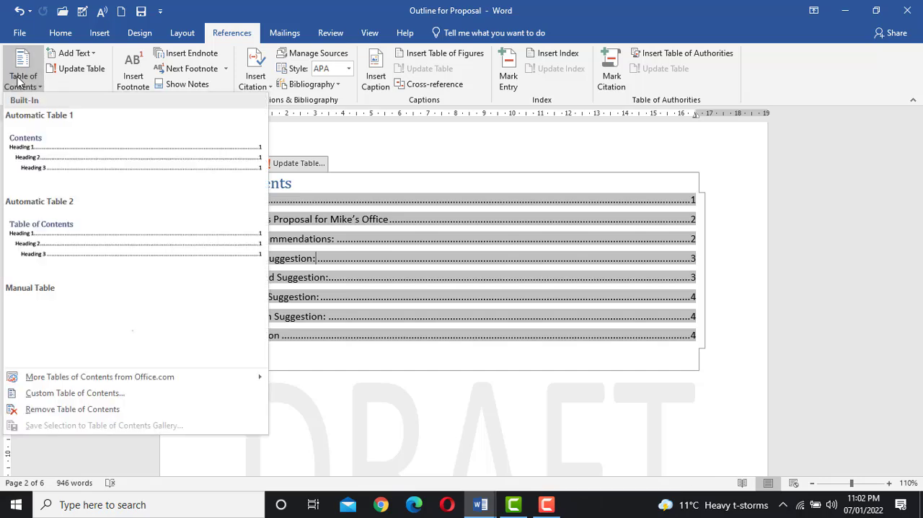
pyautogui.moveTo(67, 383)
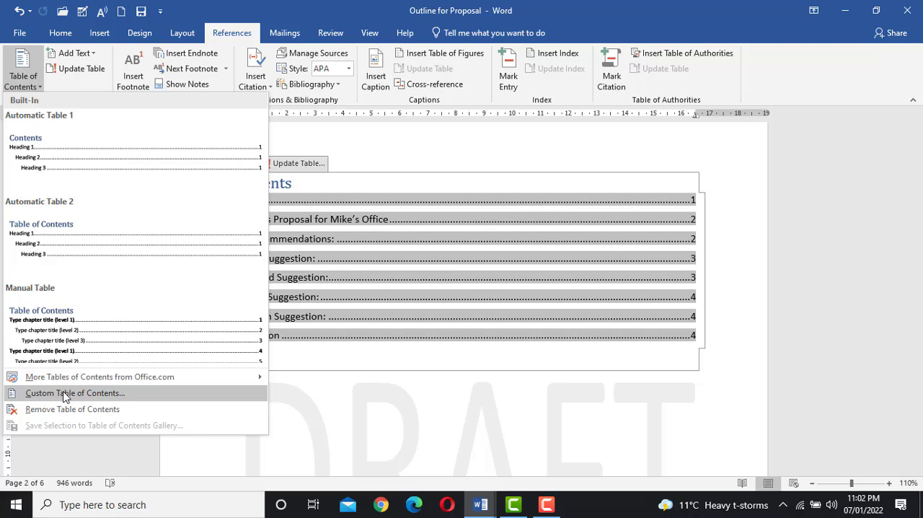
pyautogui.click(65, 393)
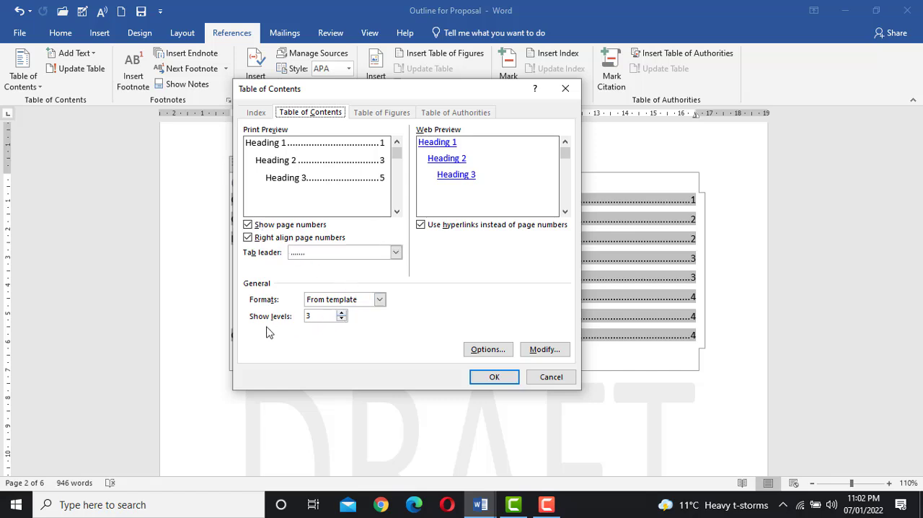
pyautogui.click(342, 319)
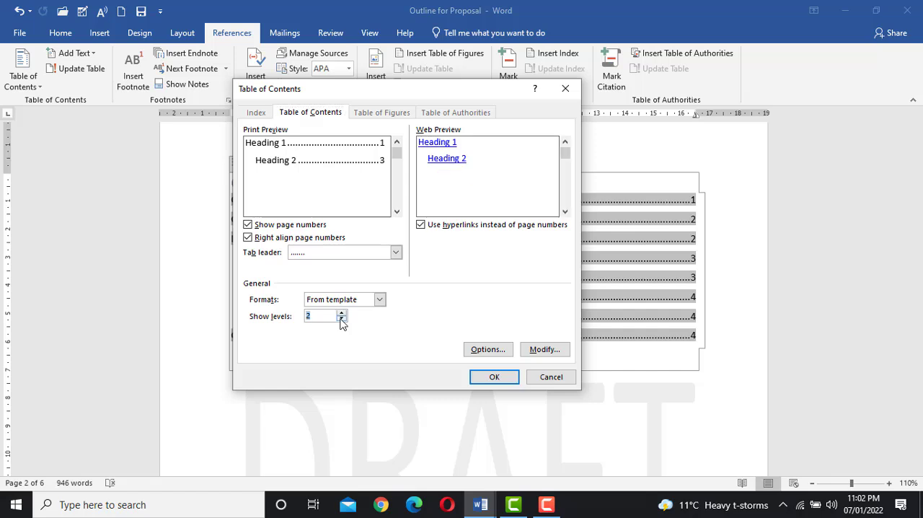
pyautogui.click(341, 319)
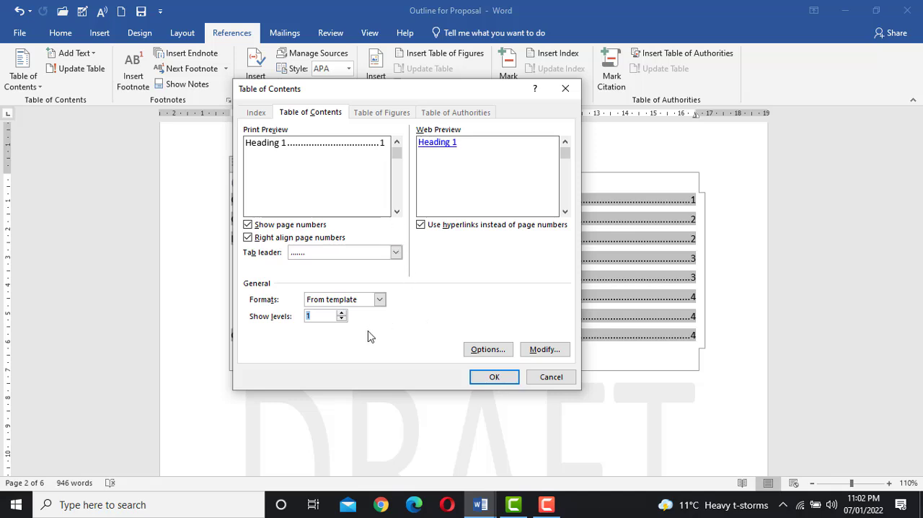
pyautogui.click(324, 317)
pyautogui.press('BackSpace')
pyautogui.write('4')
pyautogui.click(485, 375)
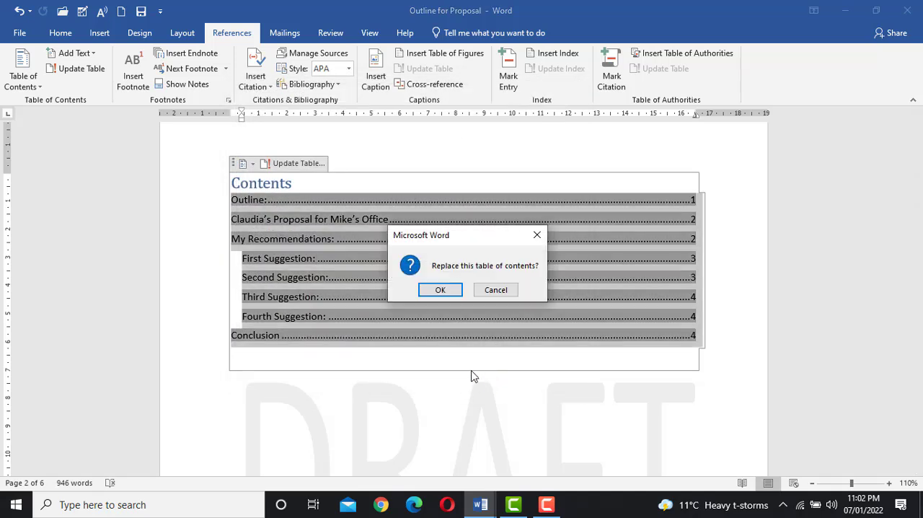
pyautogui.click(437, 292)
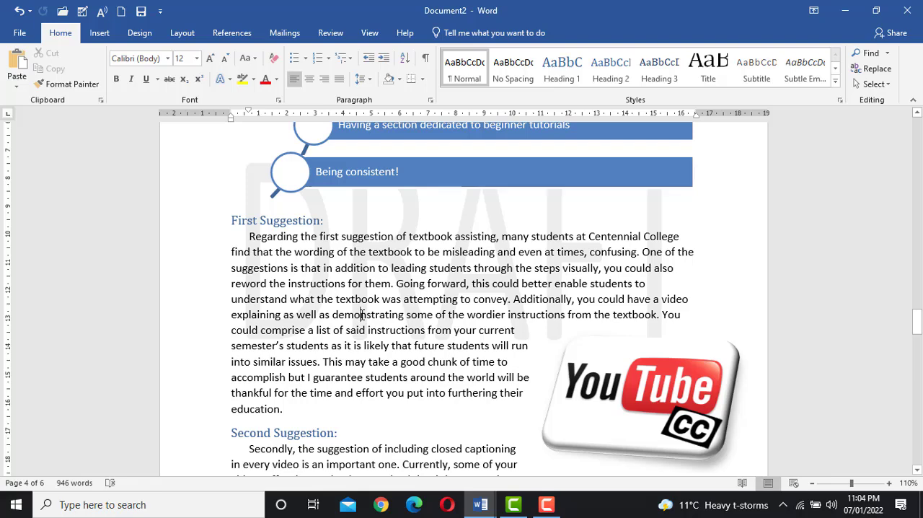
# Step: Set the line spacing of the entire document to Multiple at 1.4, and deselect the text
pyautogui.hotkey('ctrl', 'a')
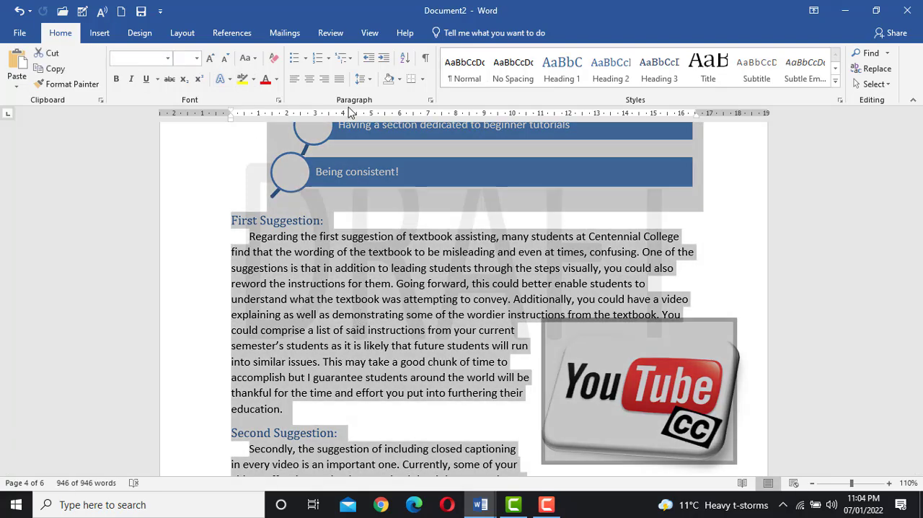
pyautogui.click(365, 80)
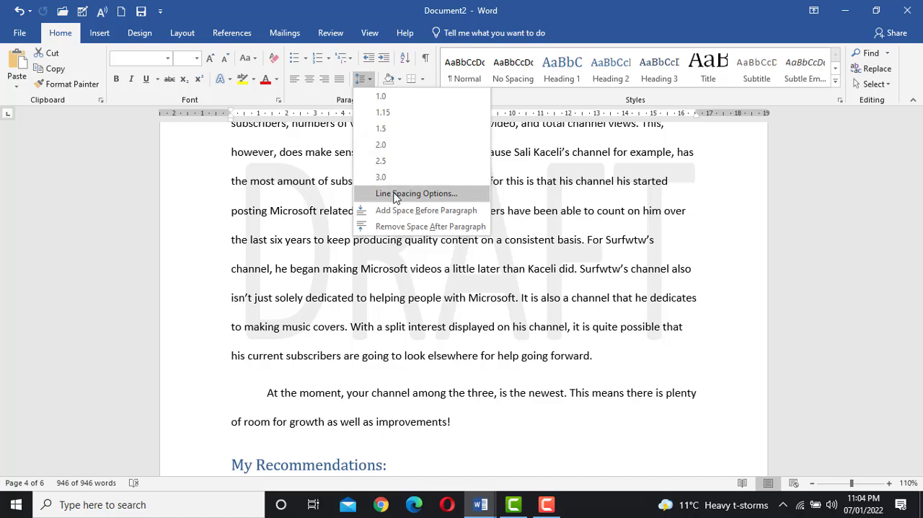
pyautogui.click(395, 195)
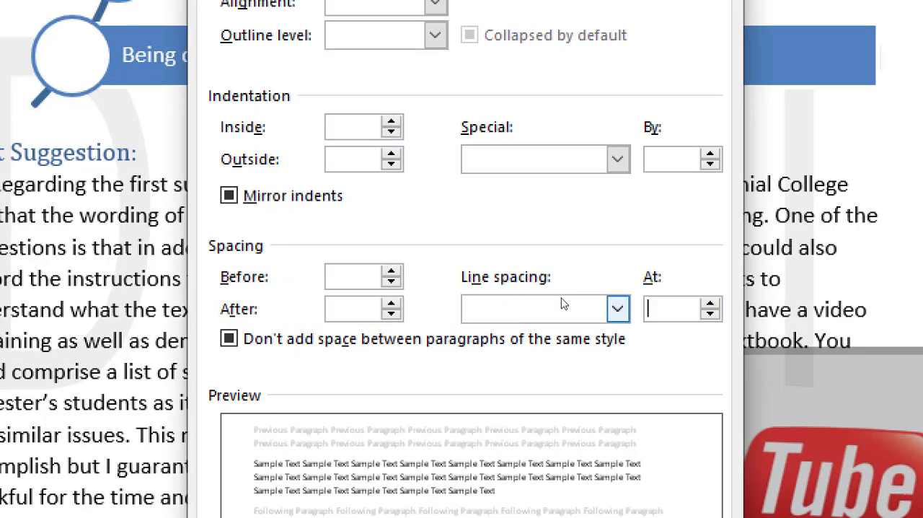
pyautogui.click(617, 310)
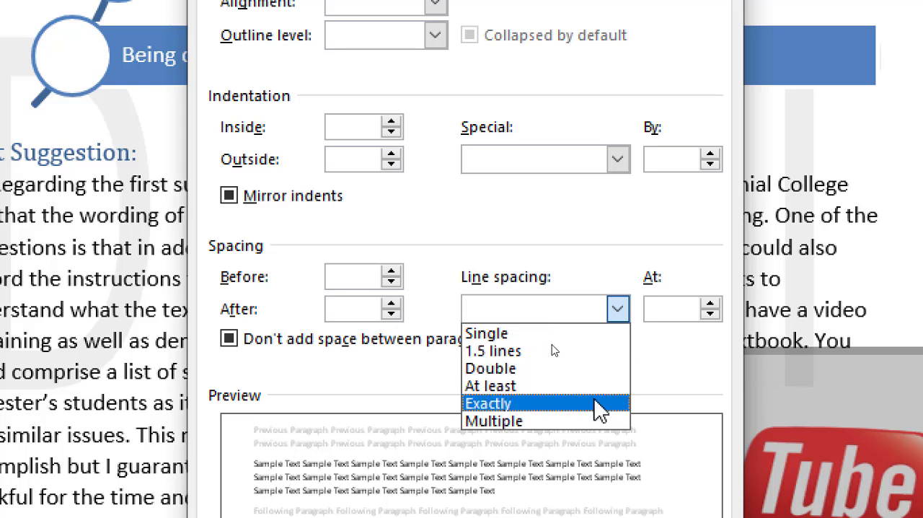
pyautogui.click(590, 420)
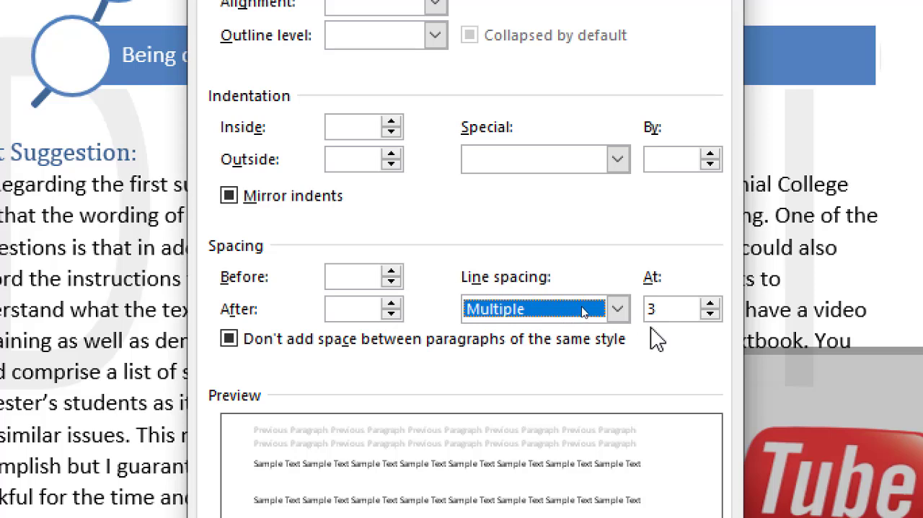
pyautogui.click(664, 313)
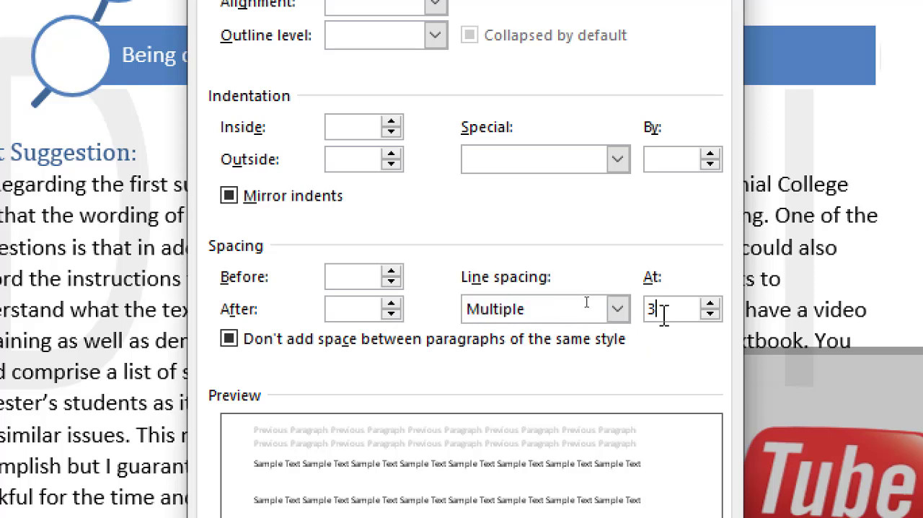
pyautogui.press('BackSpace')
pyautogui.write('1.4')
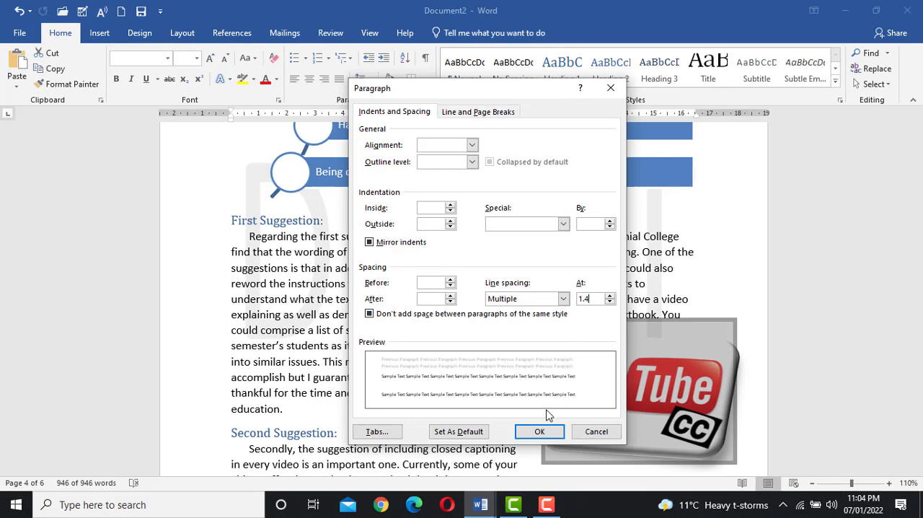
pyautogui.click(540, 431)
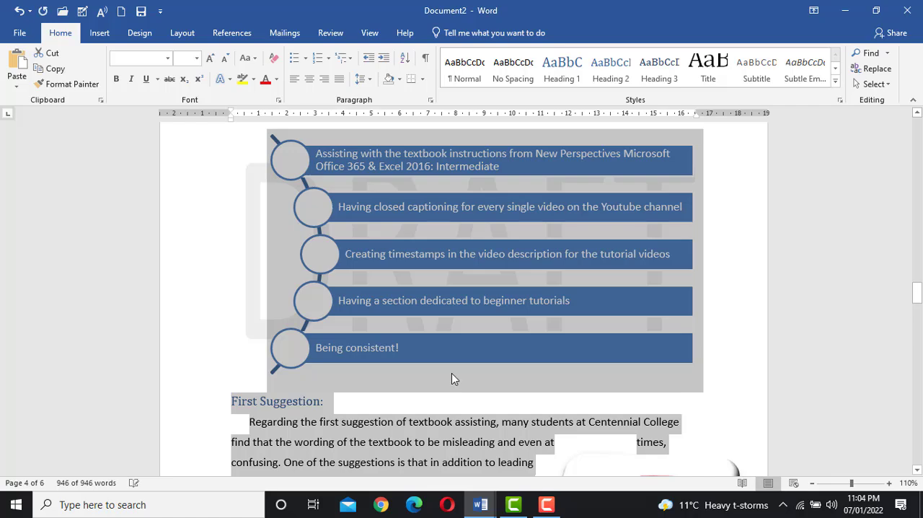
pyautogui.scroll(-3, 447, 389)
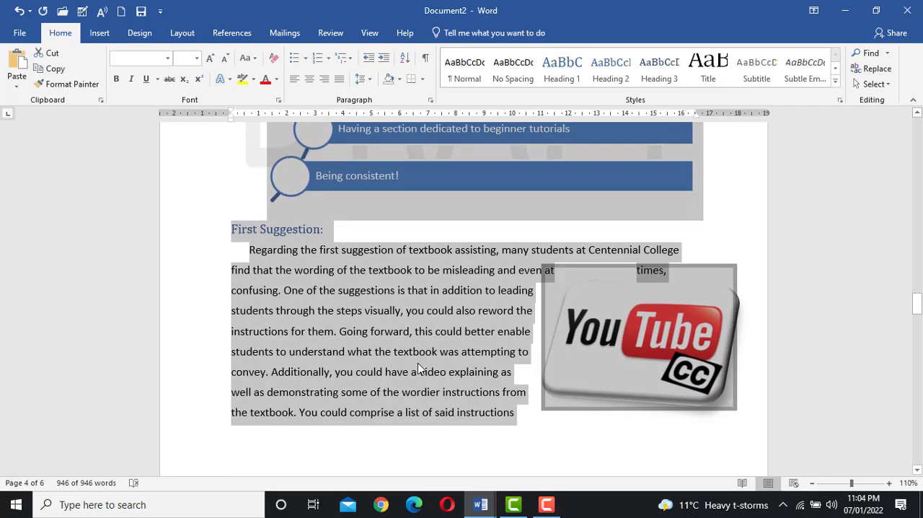
pyautogui.click(421, 368)
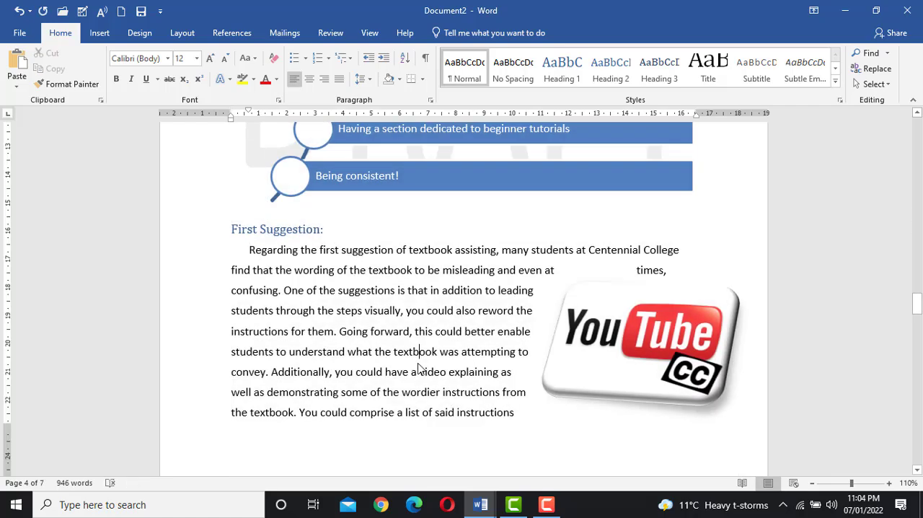